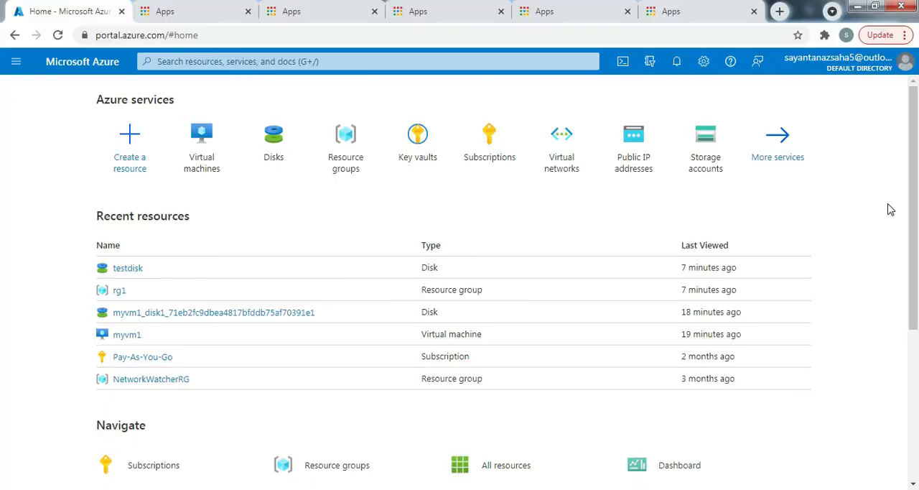
Open the overview of the virtual machine myvm1 and dismiss the Windows color scheme prompt
left_click(200, 144)
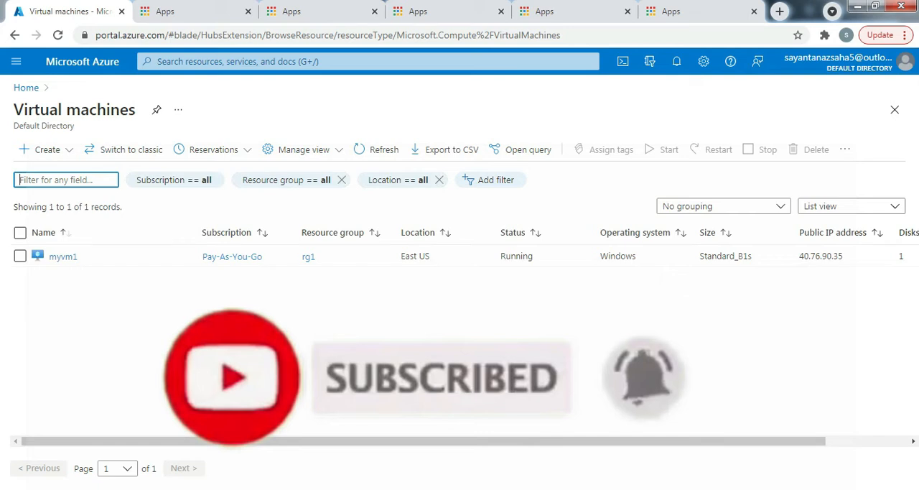
left_click(62, 261)
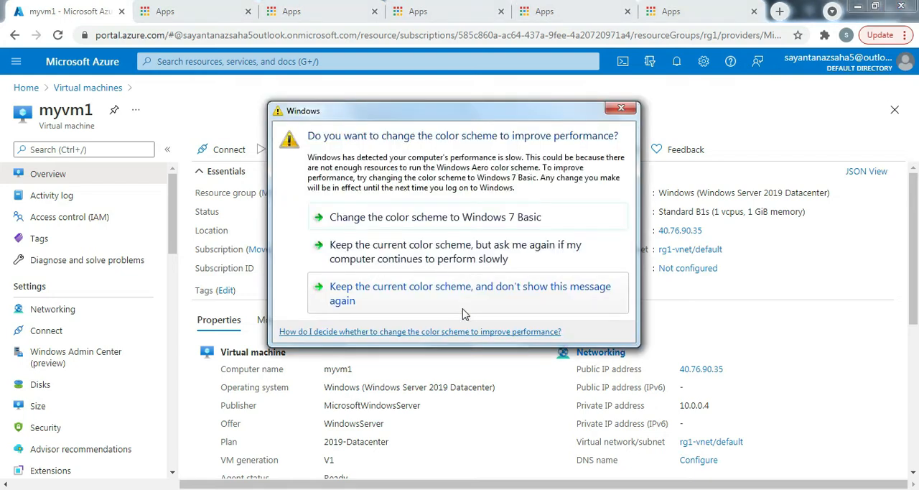
left_click(627, 105)
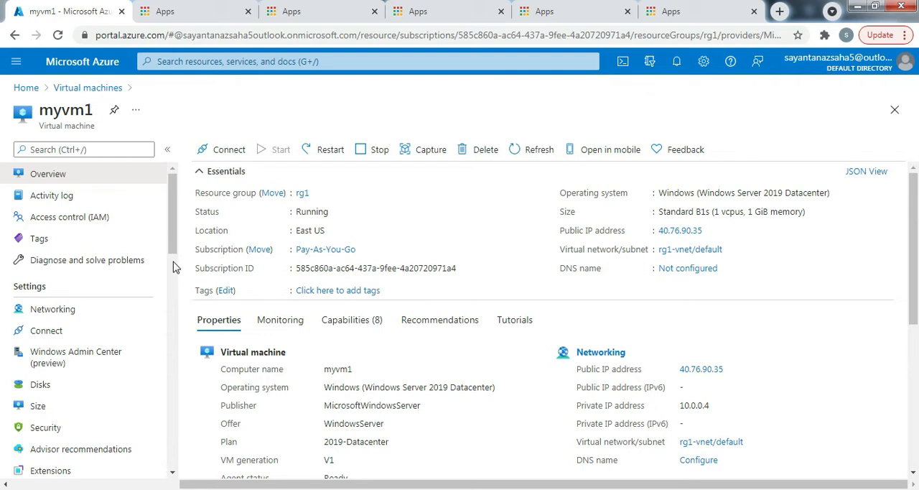
Search myvm1's settings for "disk", open its Disks page and collapse the virtual machines list
key("ctrl+/")
left_click(94, 151)
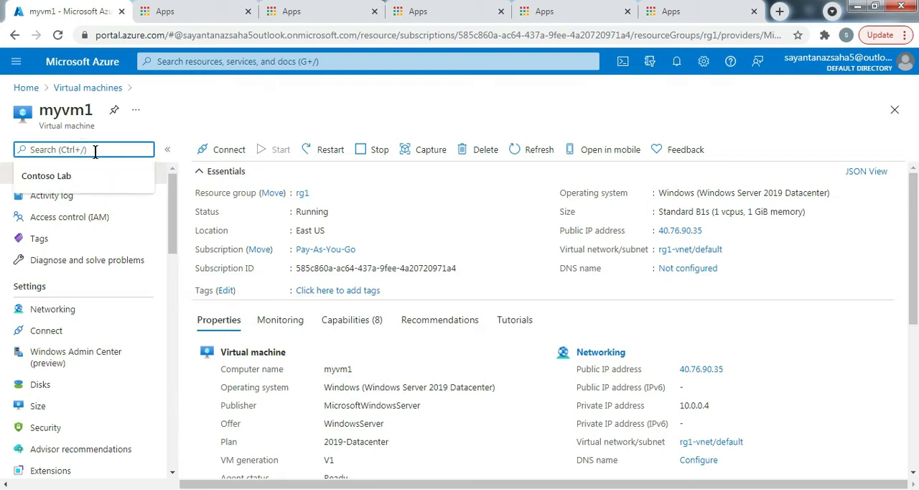
type("disk")
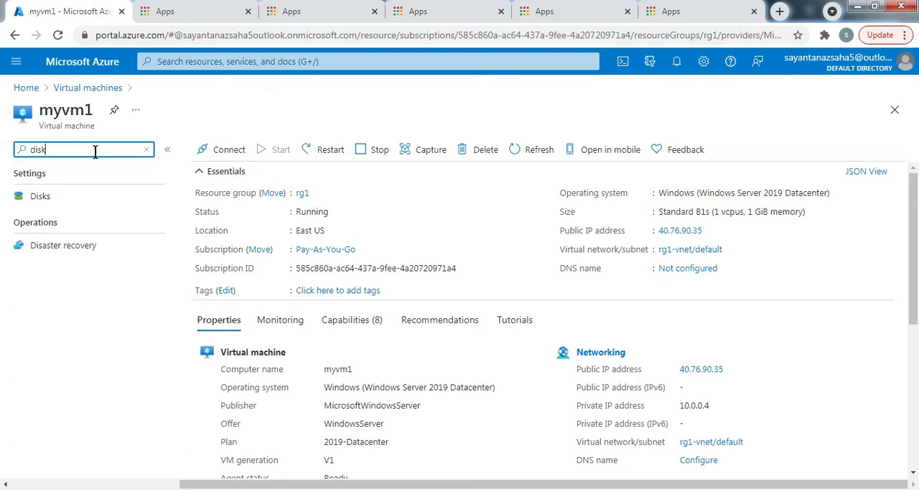
left_click(40, 196)
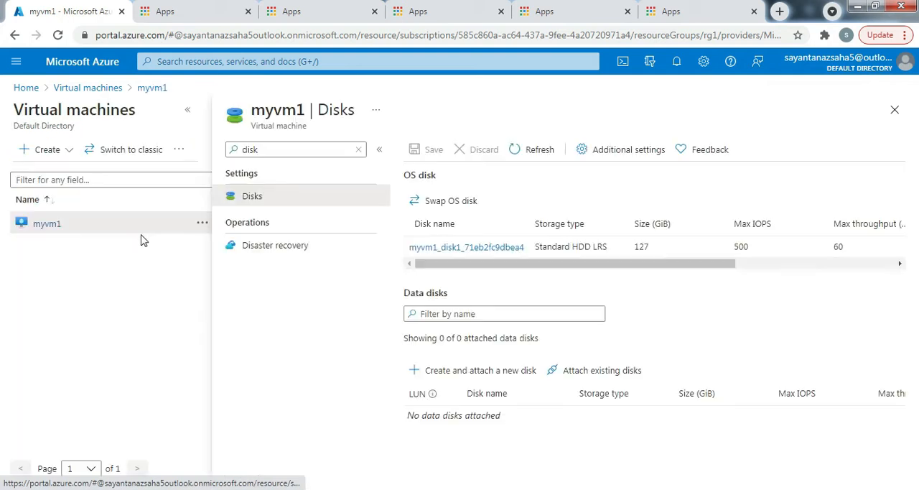
left_click(188, 110)
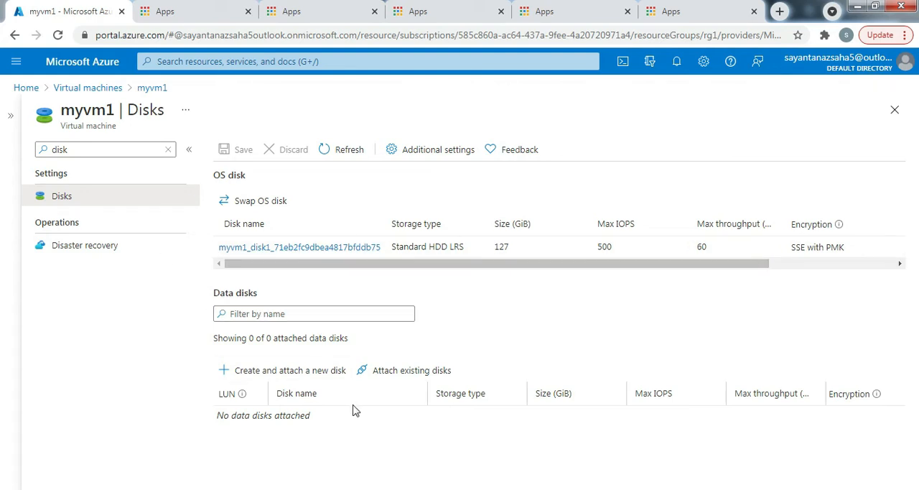
Start creating a snapshot of myvm1's OS disk, using the Pay-As-You-Go subscription and resource group rg1
left_click(322, 248)
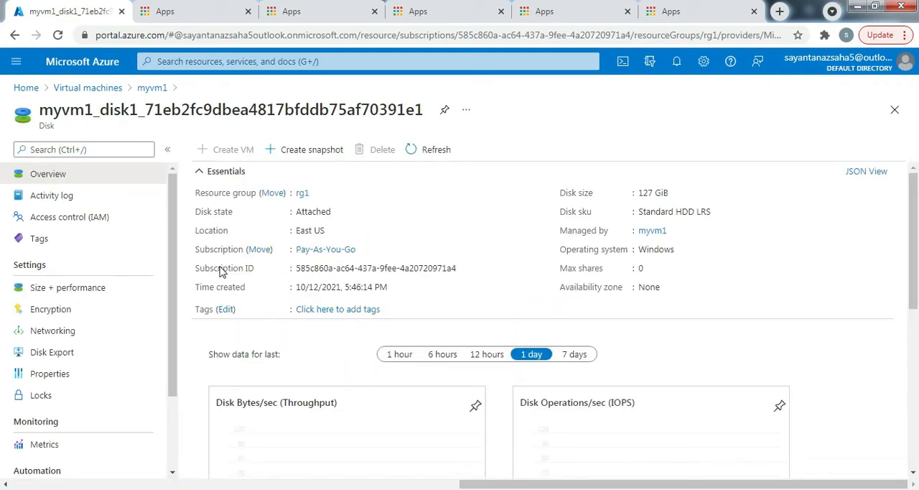
left_click(302, 164)
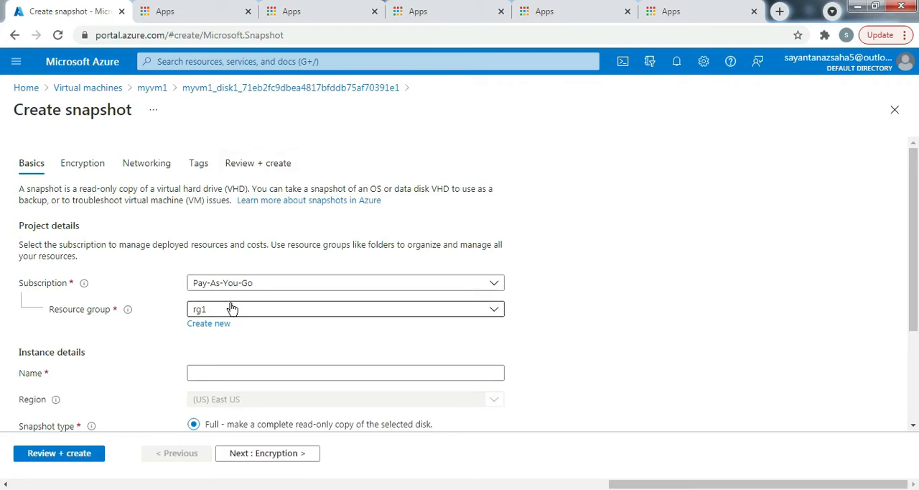
scroll(285, 314, "down", 1)
scroll(285, 314, "down", 1)
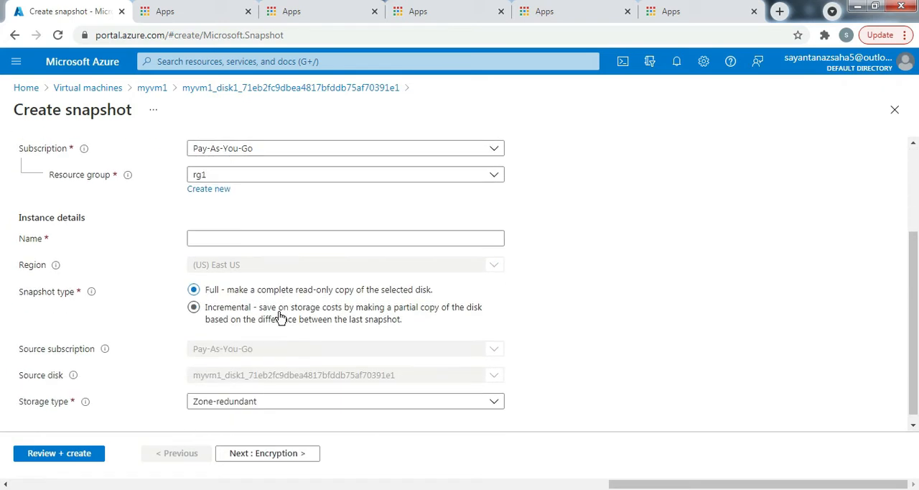
scroll(304, 341, "up", 1)
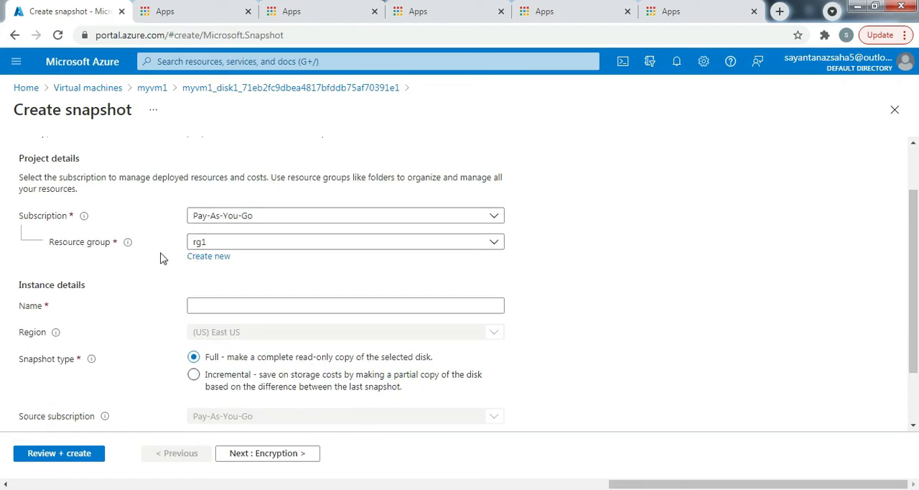
left_click(287, 214)
left_click(243, 263)
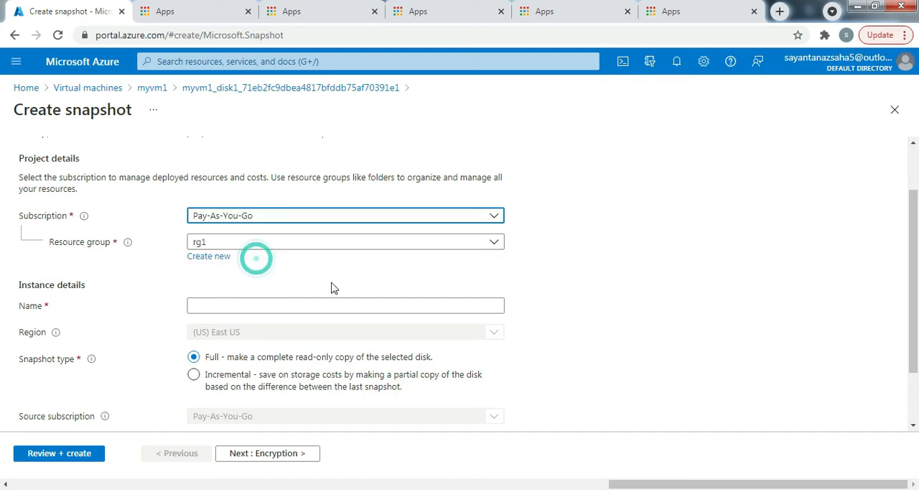
left_click(342, 244)
left_click(208, 310)
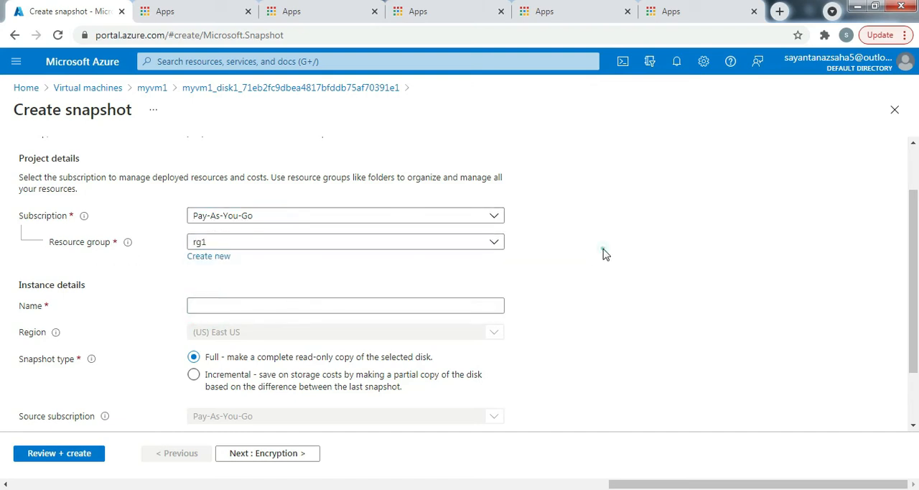
Name the snapshot snapshot1 and set its storage type to Standard HDD, keeping the Full snapshot type
left_click(221, 305)
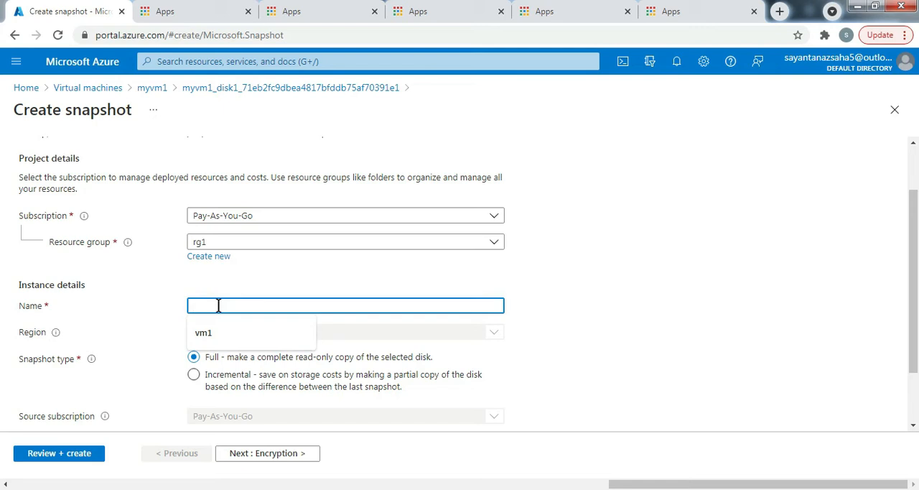
type("snapshot")
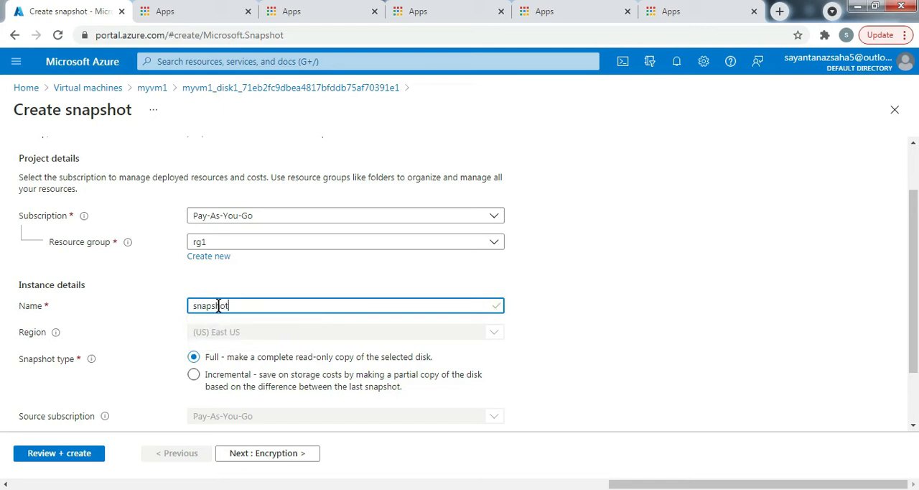
type("1")
scroll(316, 301, "down", 1)
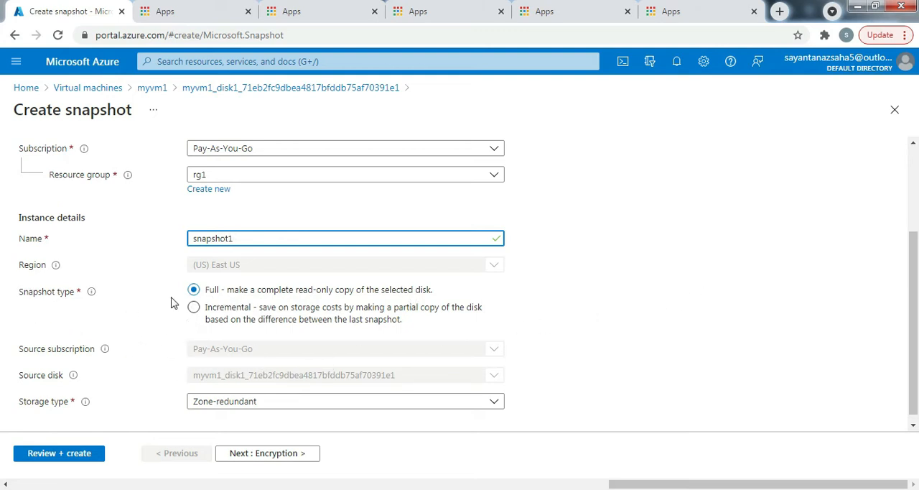
scroll(195, 352, "down", 1)
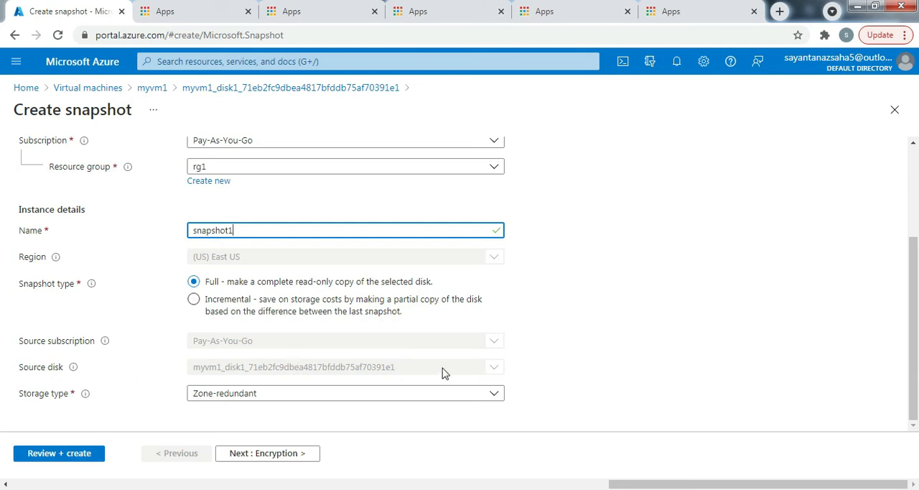
left_click(286, 396)
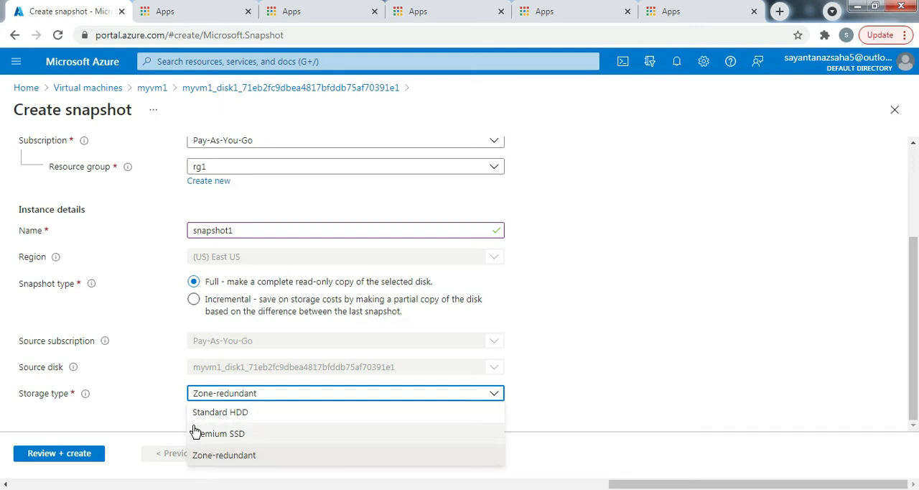
left_click(277, 414)
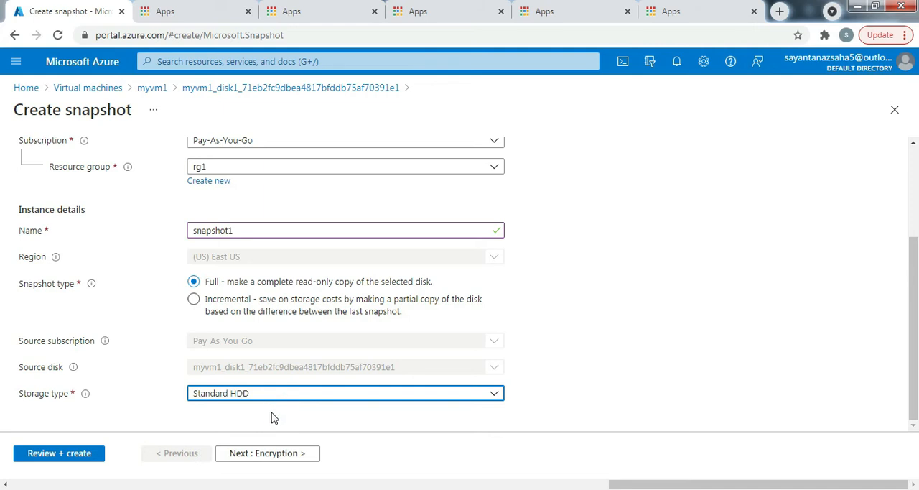
Keep the default encryption at-rest with a platform-managed key for the snapshot and continue to the networking settings
left_click(268, 458)
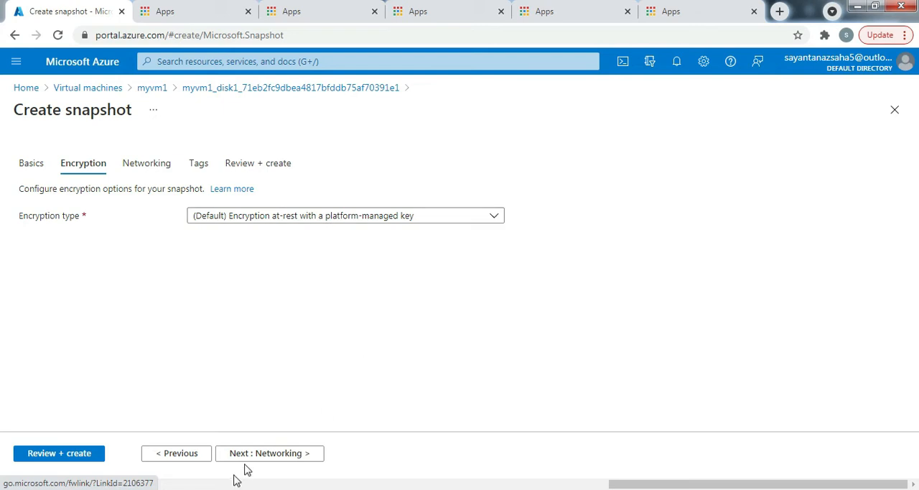
left_click(377, 220)
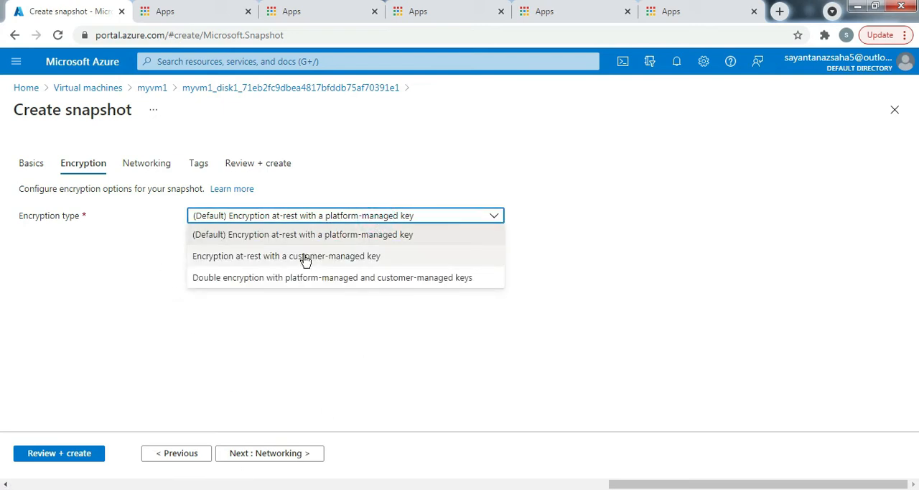
left_click(352, 217)
left_click(270, 453)
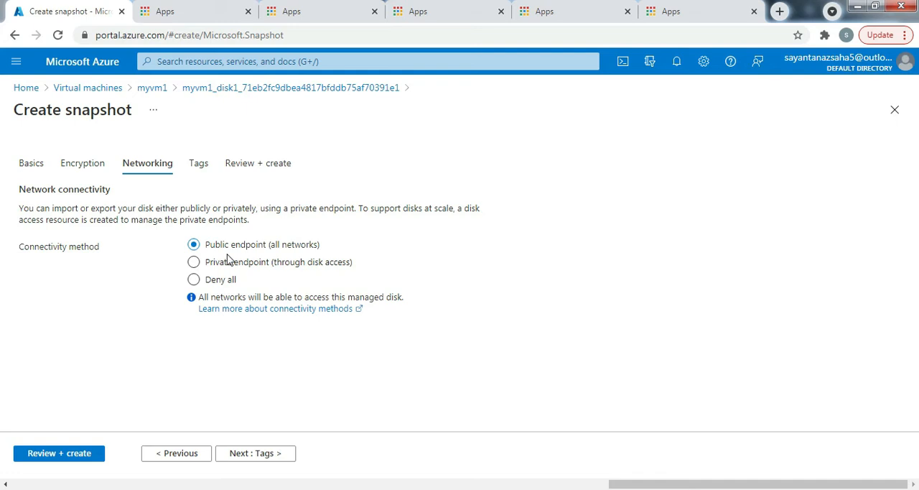
Create the snapshot with public endpoint connectivity and no tags, and open the deployed snapshot resource
left_click(268, 457)
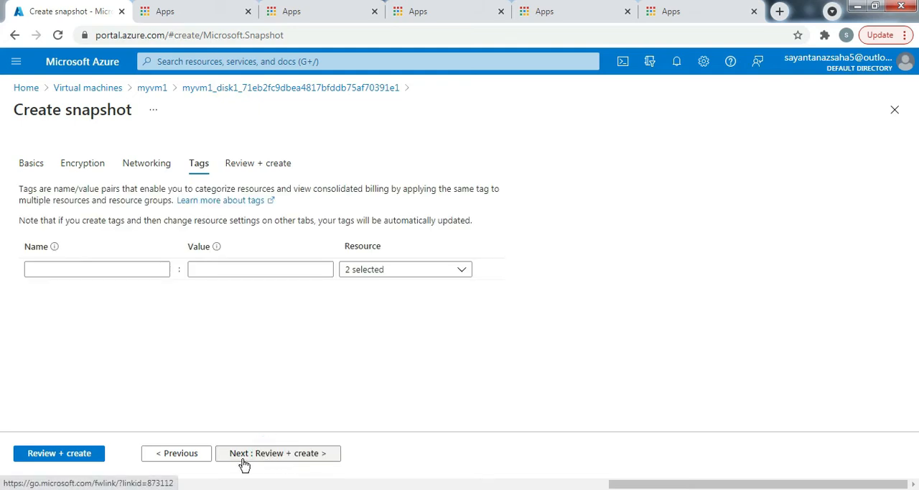
left_click(280, 452)
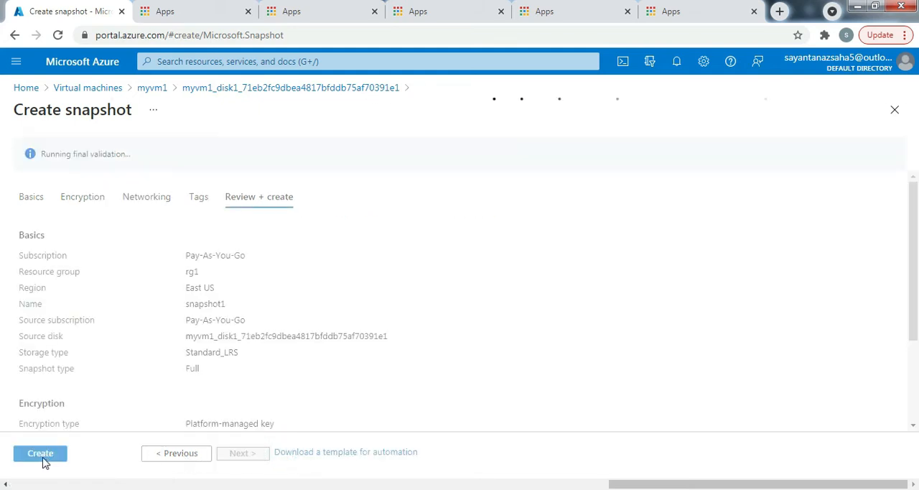
left_click(39, 457)
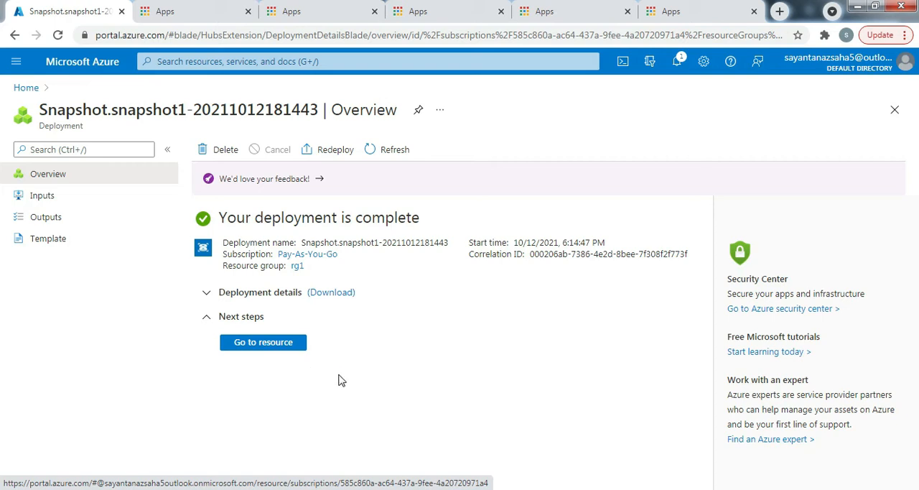
left_click(238, 352)
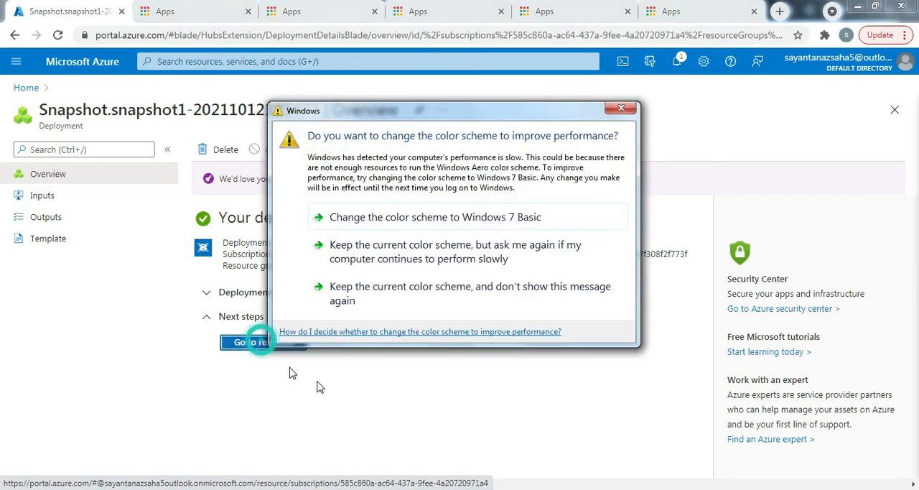
left_click(622, 108)
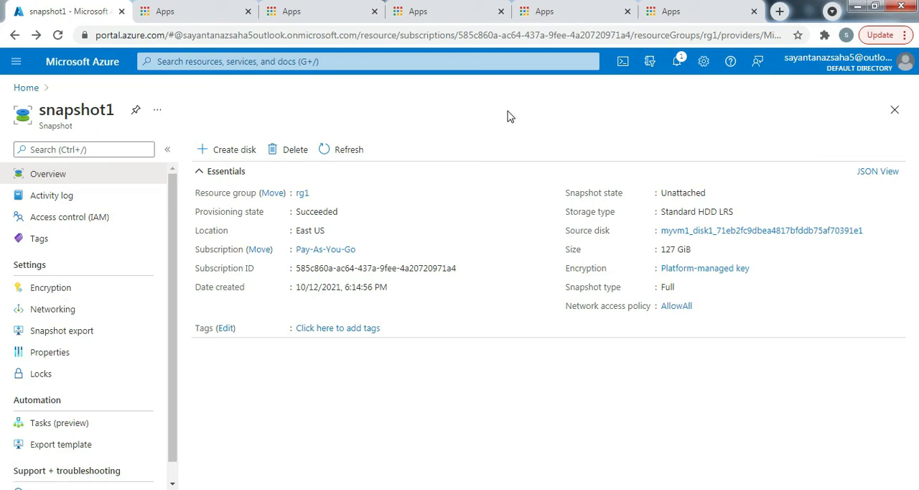
Leave the snapshot page, search the portal for "disk" and open the Disks service
left_click(26, 88)
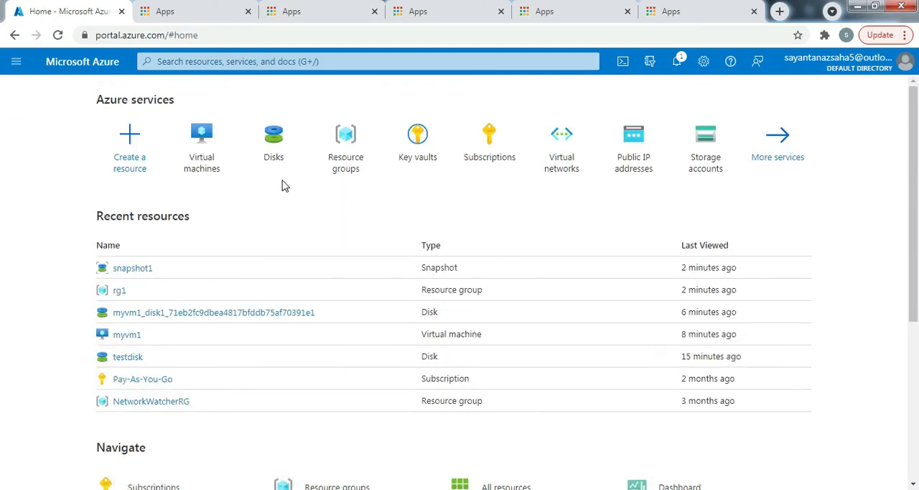
left_click(278, 159)
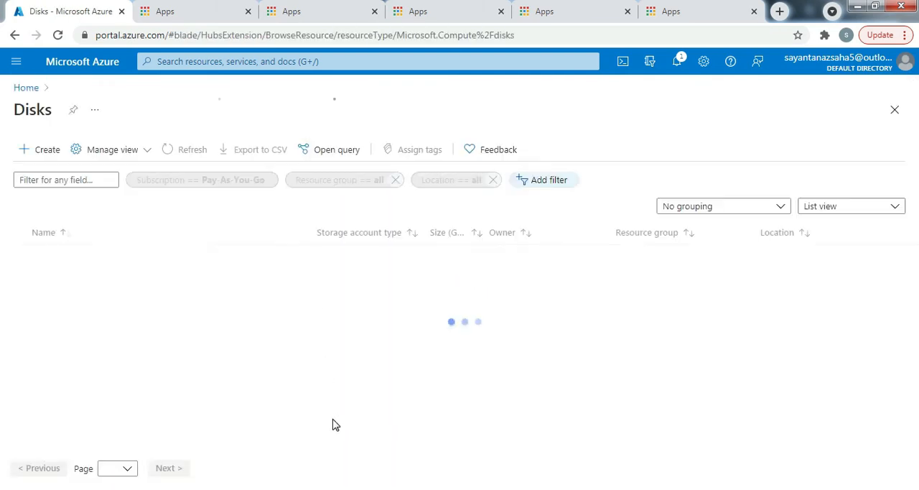
left_click(192, 61)
type("disk")
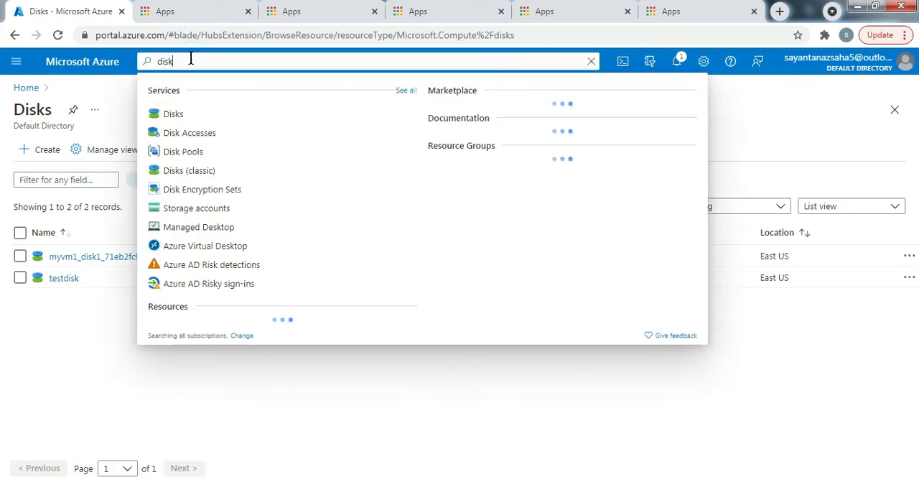
left_click(175, 115)
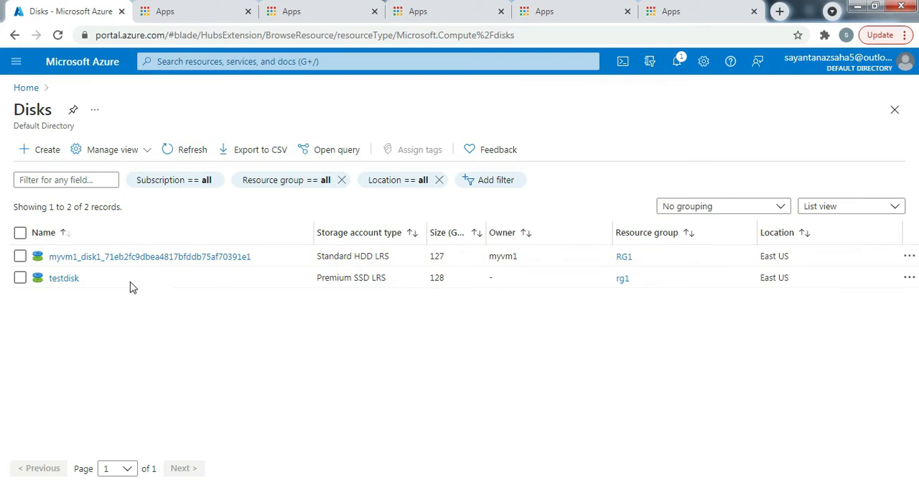
Start a new managed disk in resource group rg1, name it mydisk and keep the availability zone at None
left_click(47, 150)
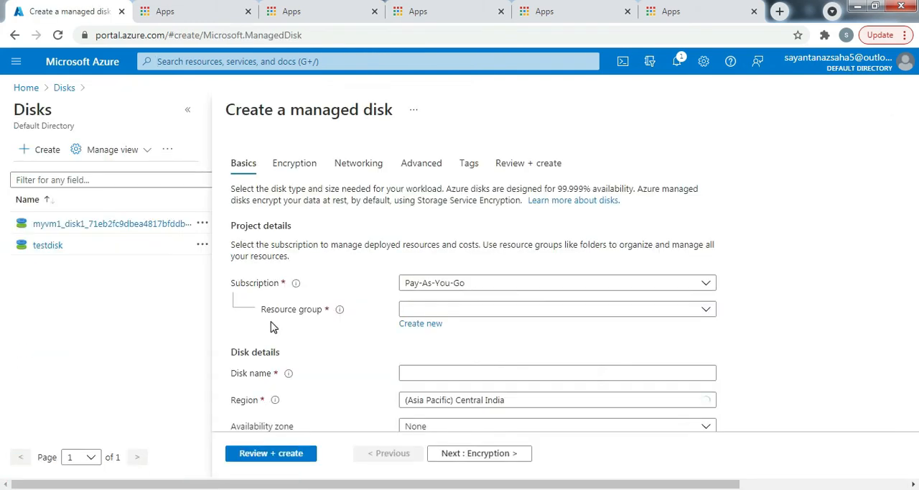
scroll(520, 317, "down", 2)
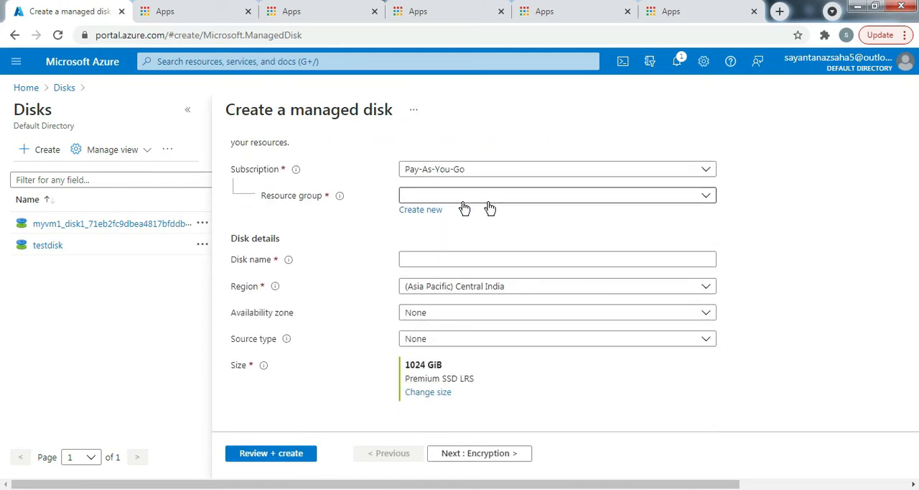
left_click(515, 203)
left_click(411, 262)
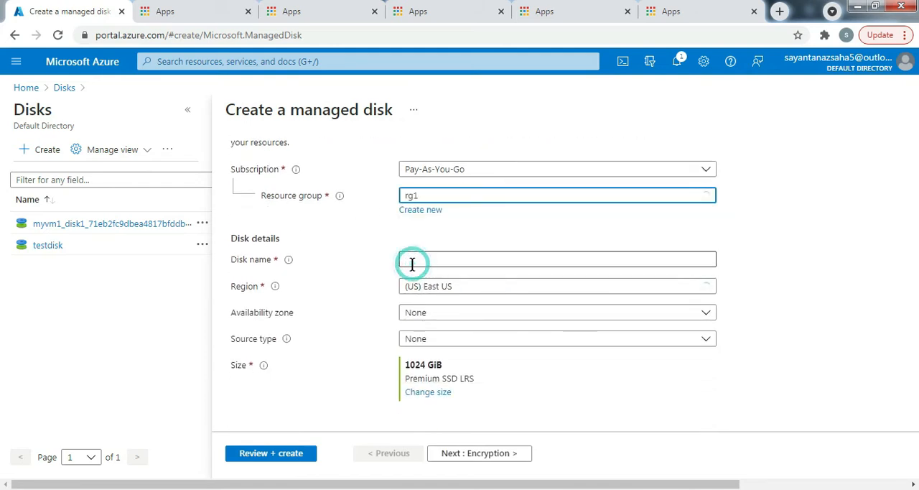
left_click(435, 259)
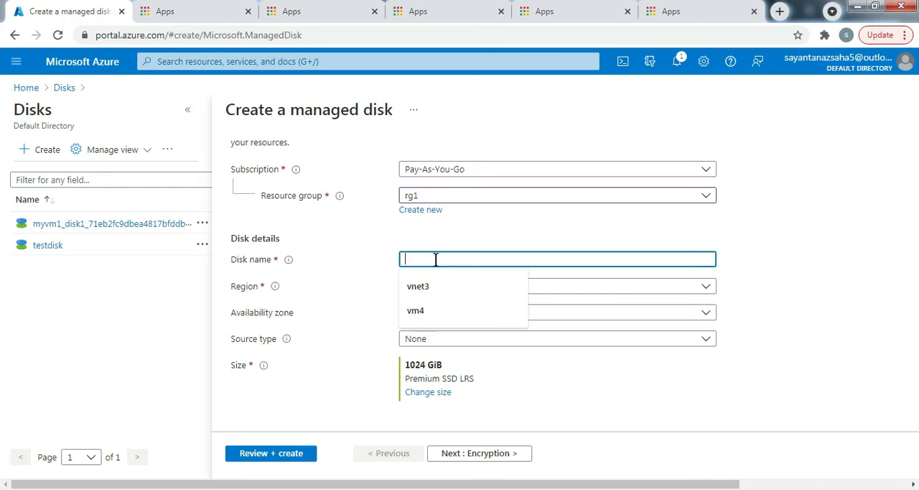
type("mydisk")
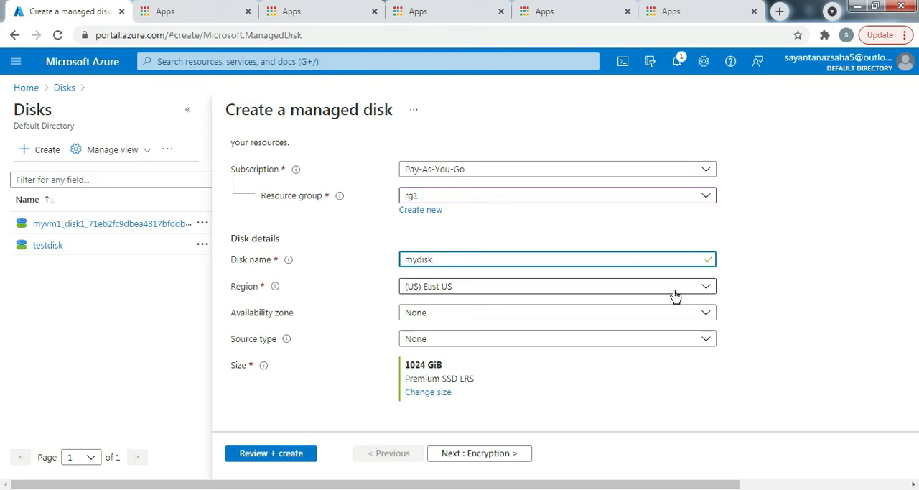
left_click(467, 316)
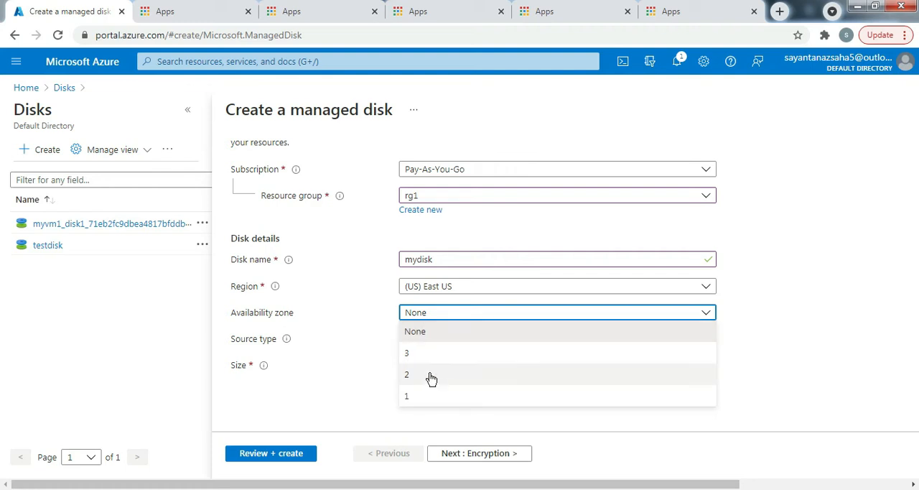
left_click(468, 335)
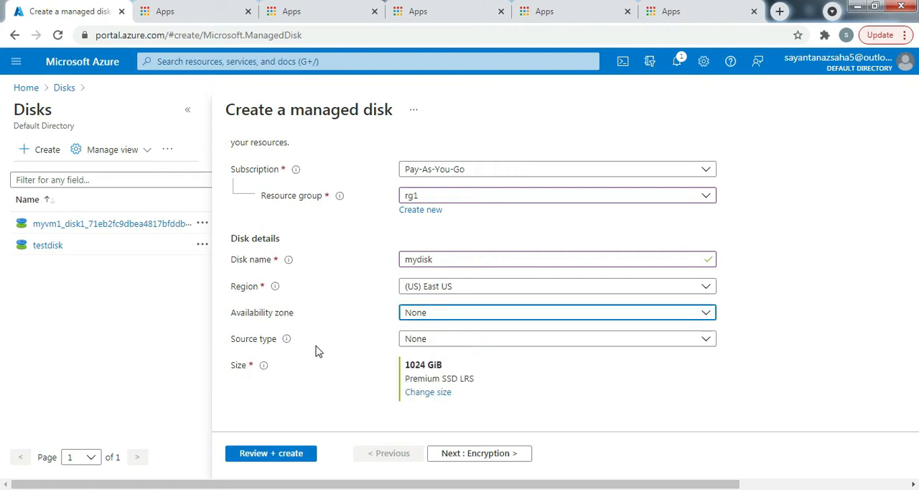
Set the disk's source type to Snapshot and choose snapshot1 as the source snapshot
left_click(454, 343)
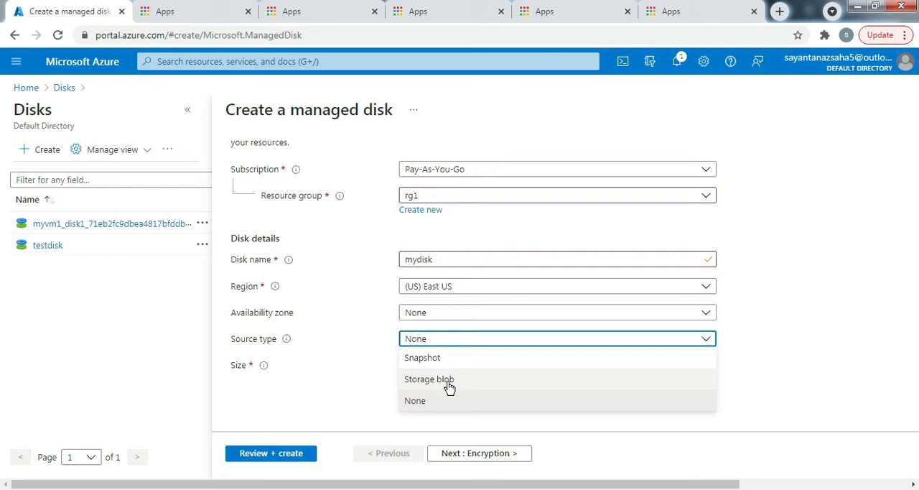
left_click(435, 357)
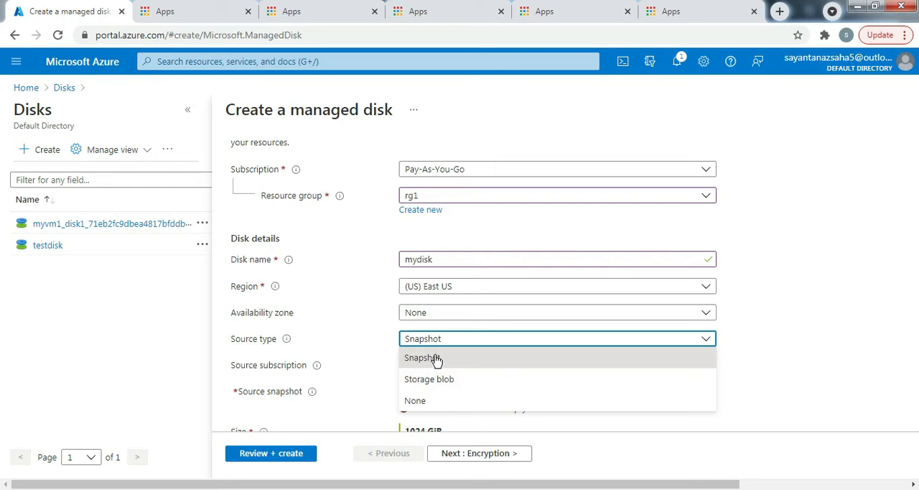
left_click(437, 359)
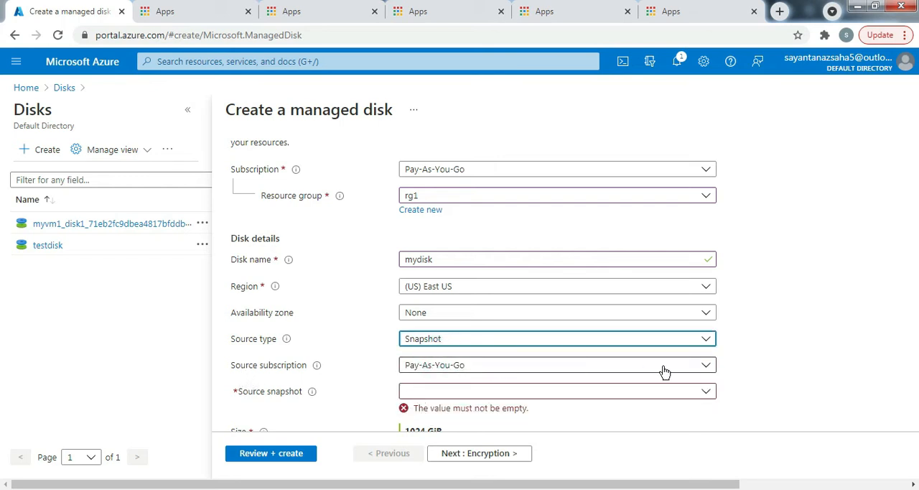
scroll(544, 363, "down", 2)
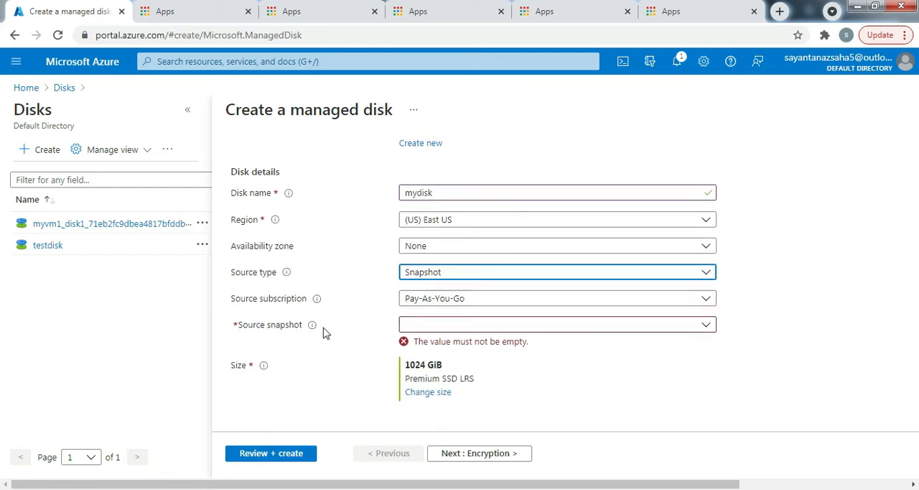
left_click(689, 325)
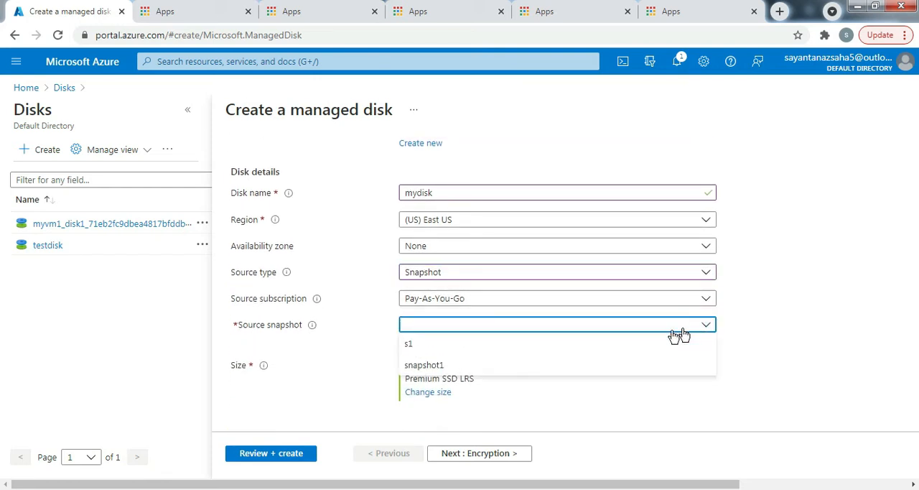
left_click(429, 368)
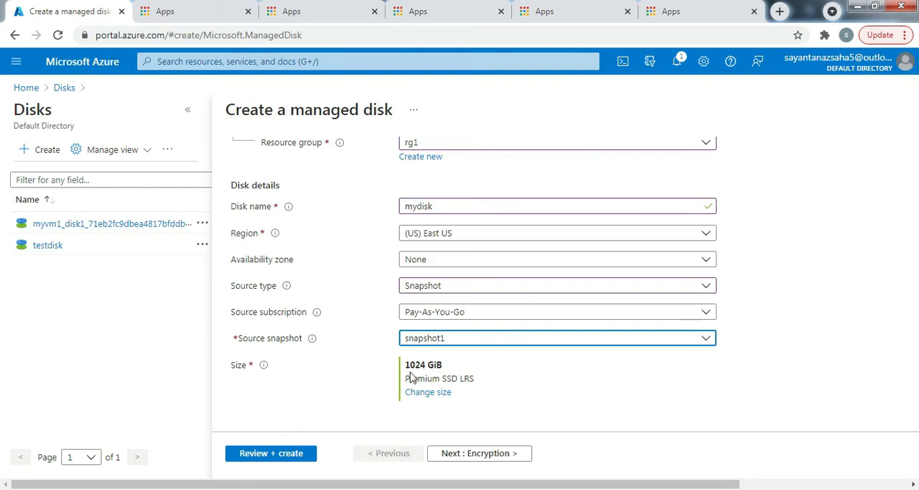
Change the disk size to 128 GiB (P10), keeping the Premium SSD locally-redundant storage SKU
left_click(428, 392)
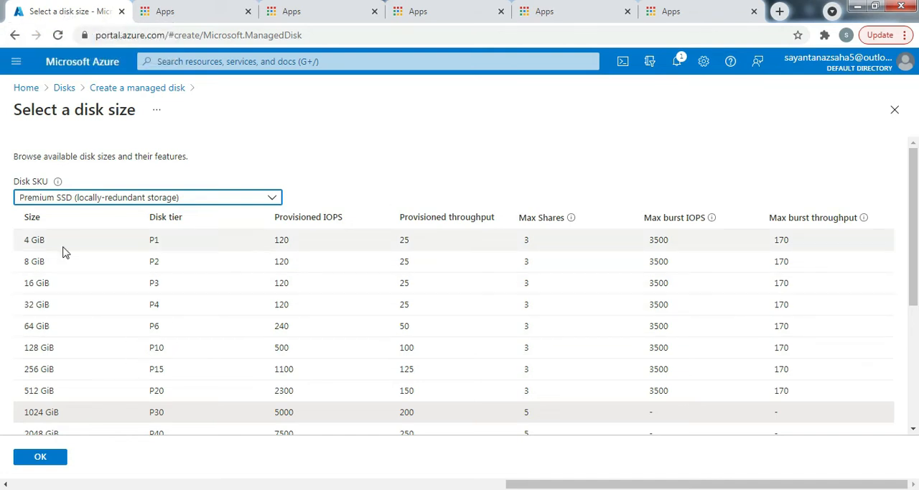
scroll(62, 252, "down", 1)
scroll(237, 250, "down", 2)
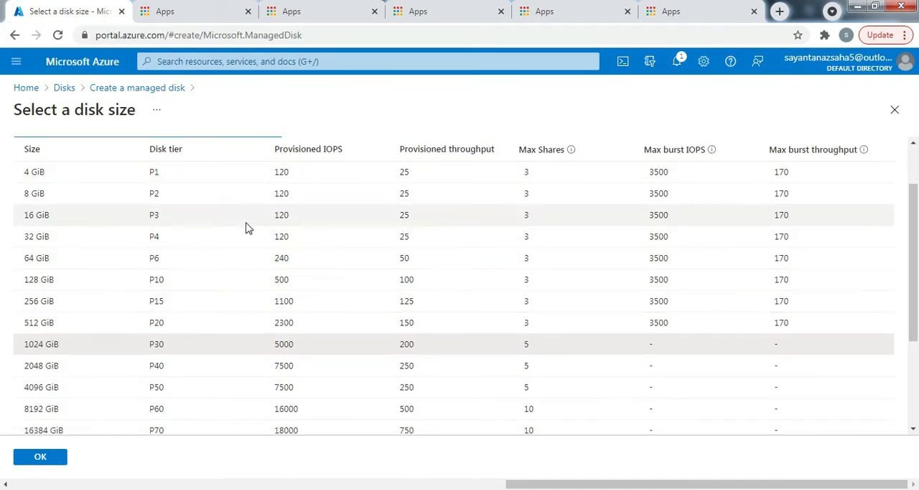
scroll(241, 326, "down", 2)
scroll(109, 271, "up", 4)
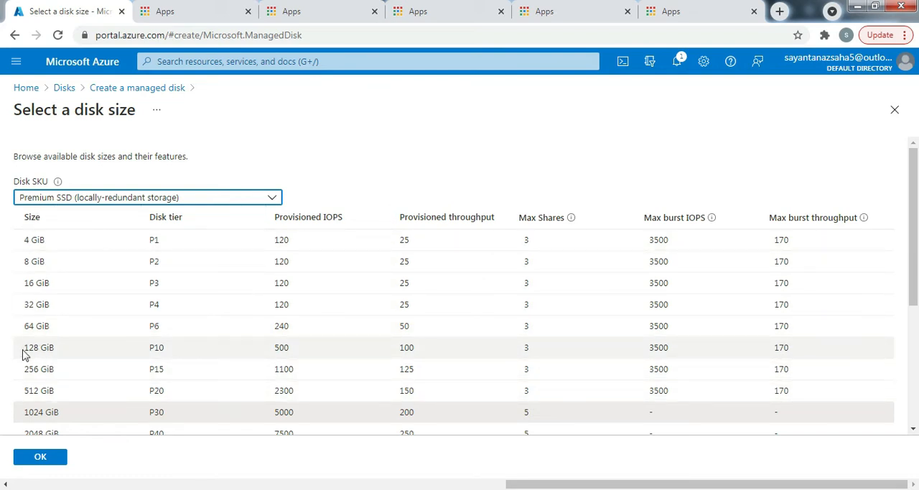
left_click(53, 347)
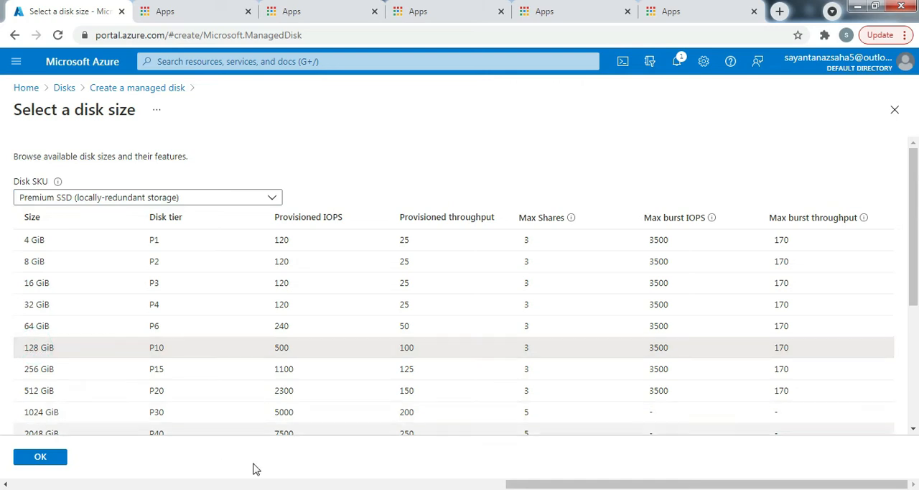
left_click(43, 461)
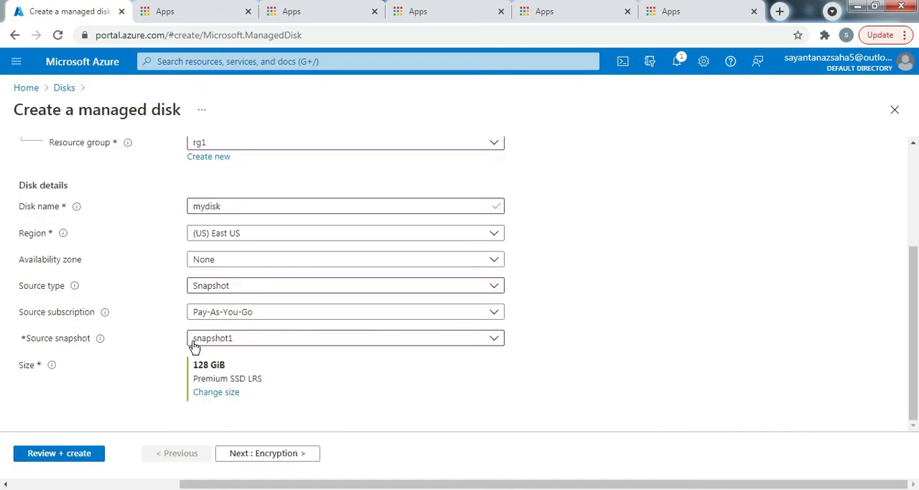
Create the managed disk with default encryption, public endpoint connectivity and default advanced and tag settings, and open the deployed resource
left_click(291, 453)
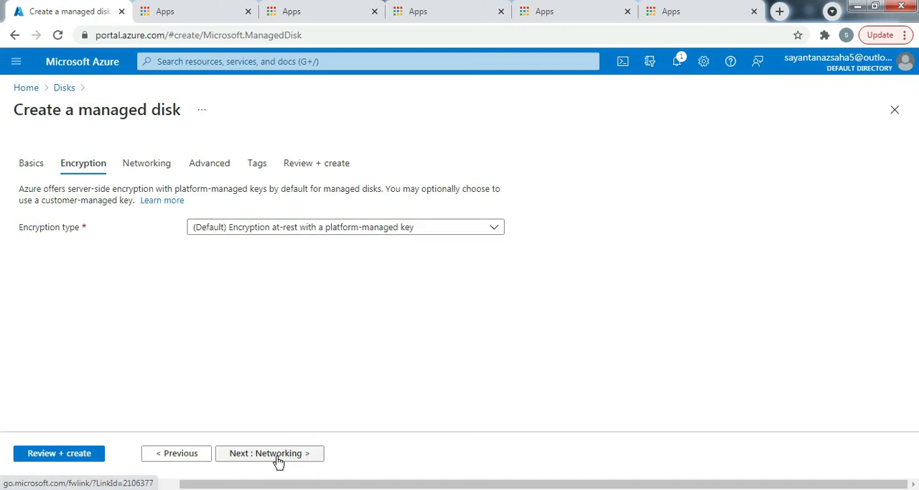
left_click(278, 457)
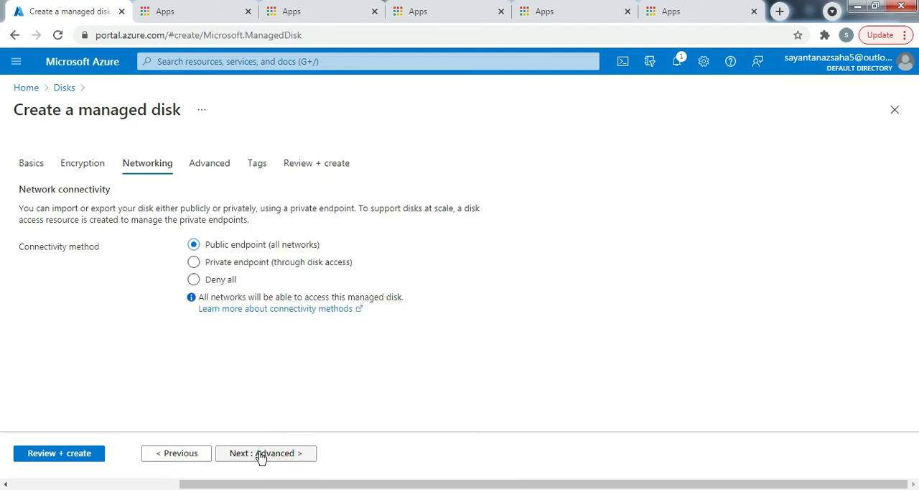
left_click(260, 455)
left_click(264, 455)
left_click(276, 456)
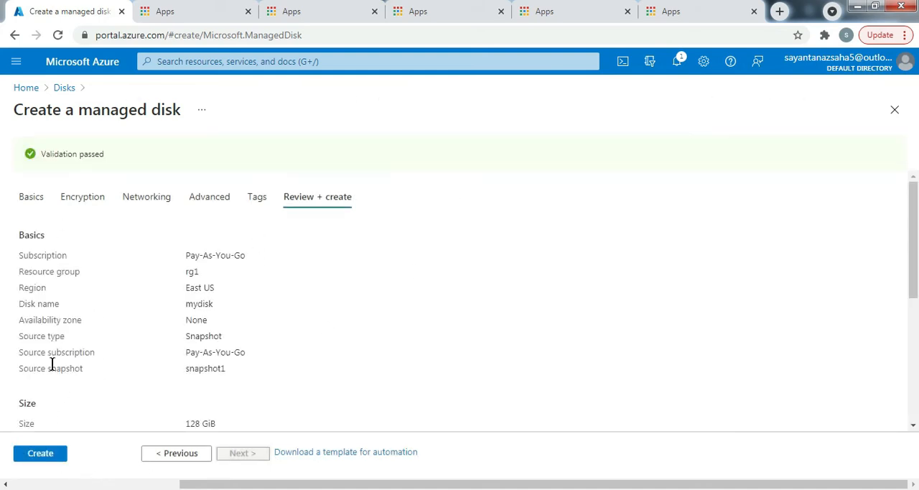
left_click(43, 460)
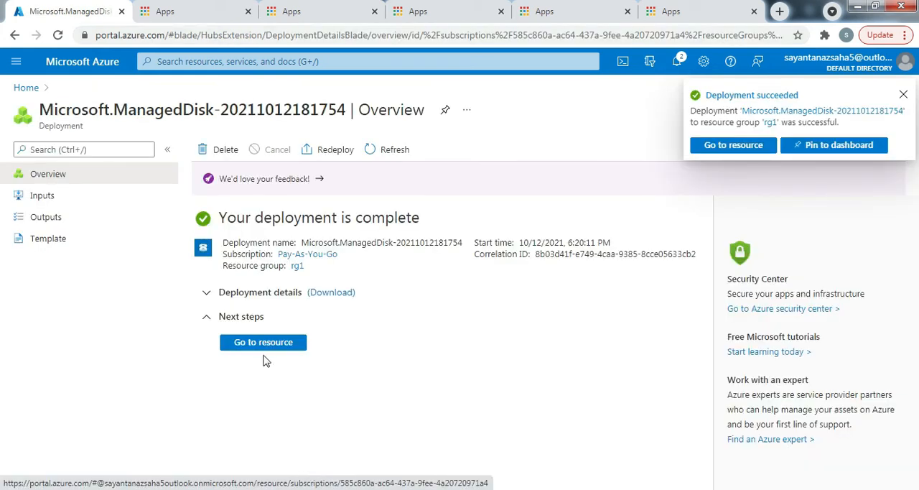
left_click(278, 344)
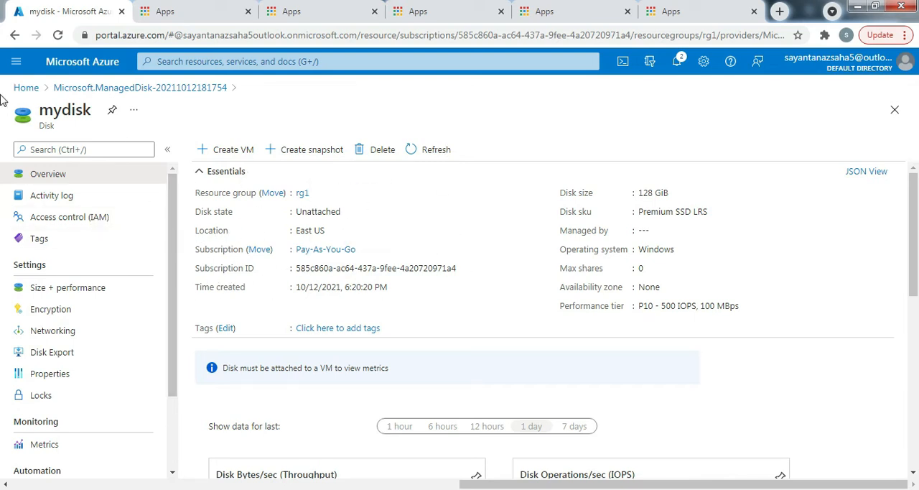
Return to the portal home, open the Disks list and check which virtual machine owns the existing OS disk
left_click(26, 88)
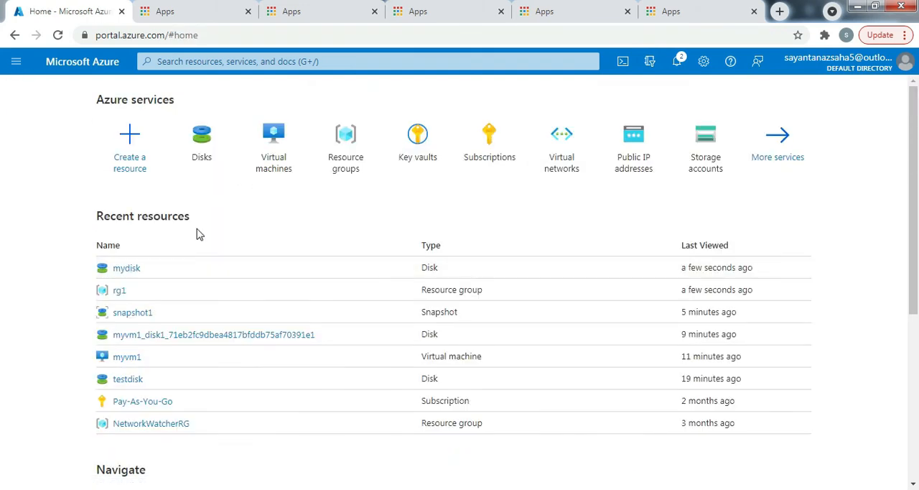
left_click(201, 146)
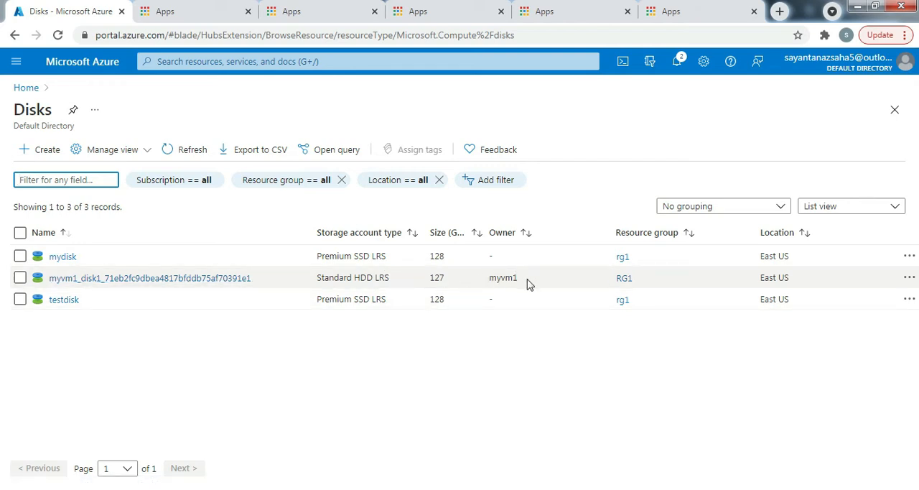
left_click_drag(528, 284, 480, 285)
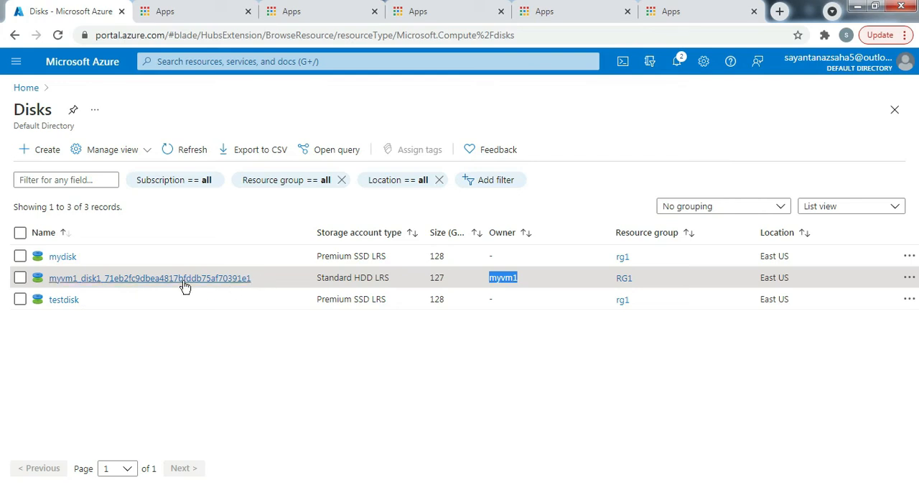
mouse_move(52, 288)
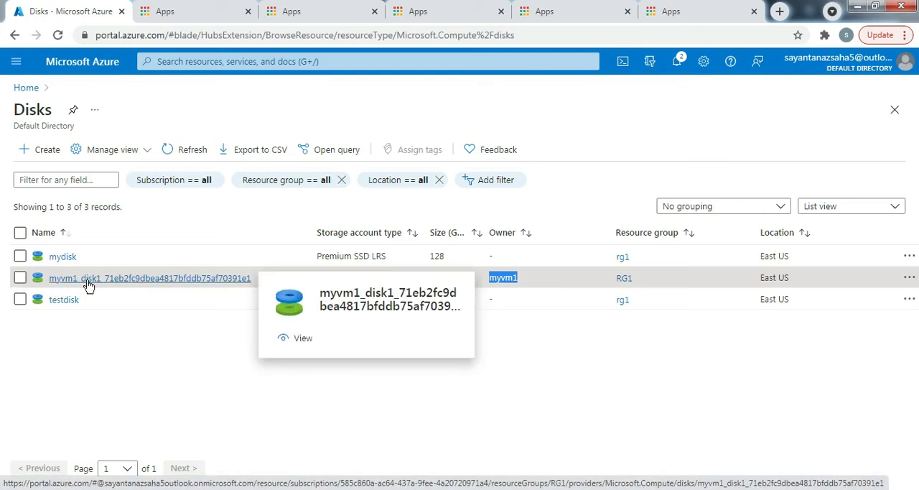
left_click(92, 357)
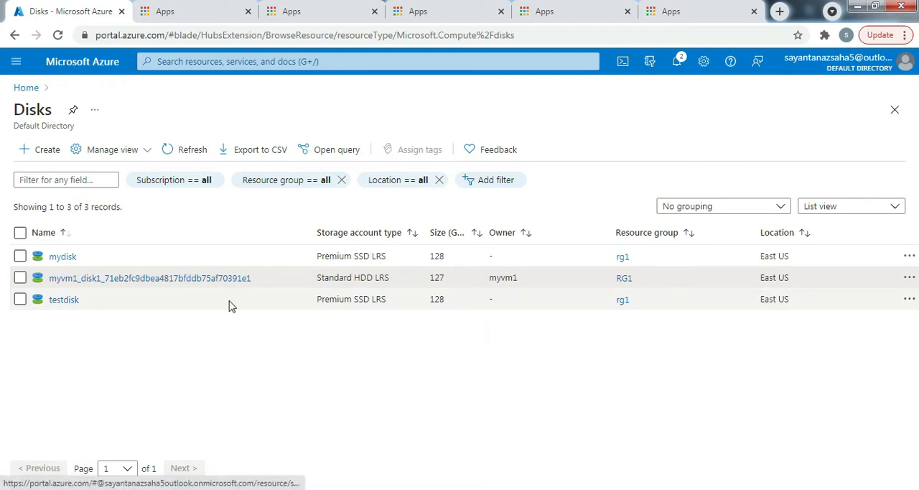
Start creating a virtual machine from mydisk, named myvm2, with availability options set to No infrastructure redundancy required
mouse_move(62, 261)
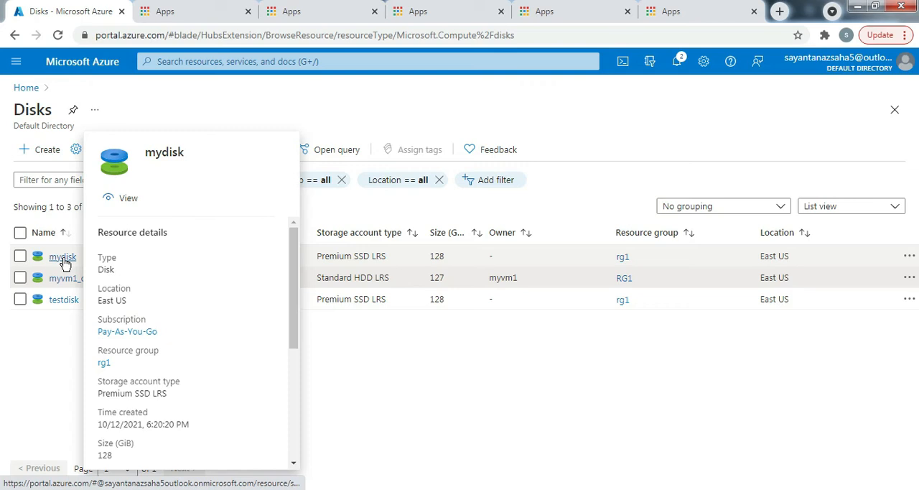
left_click(62, 259)
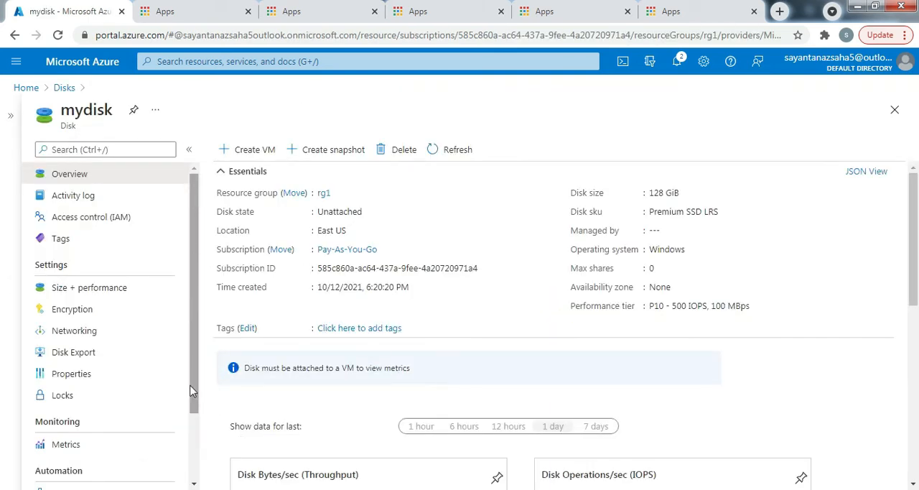
left_click(257, 151)
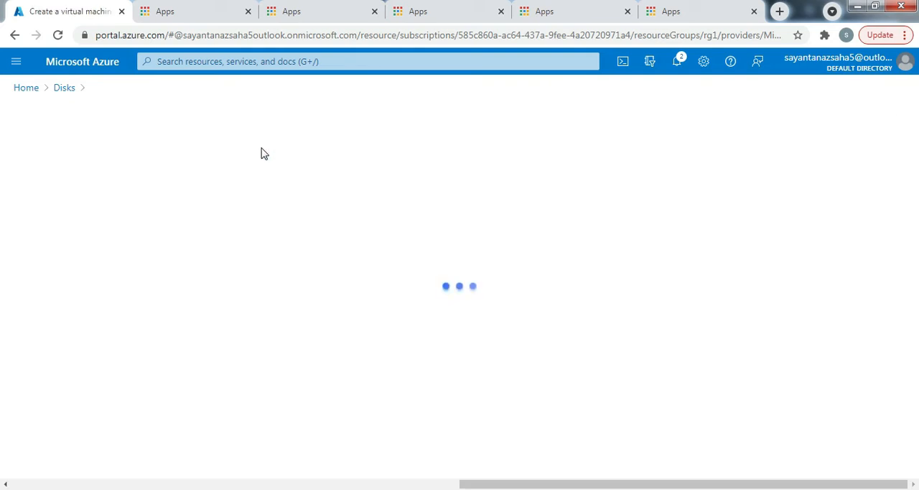
scroll(263, 283, "down", 1)
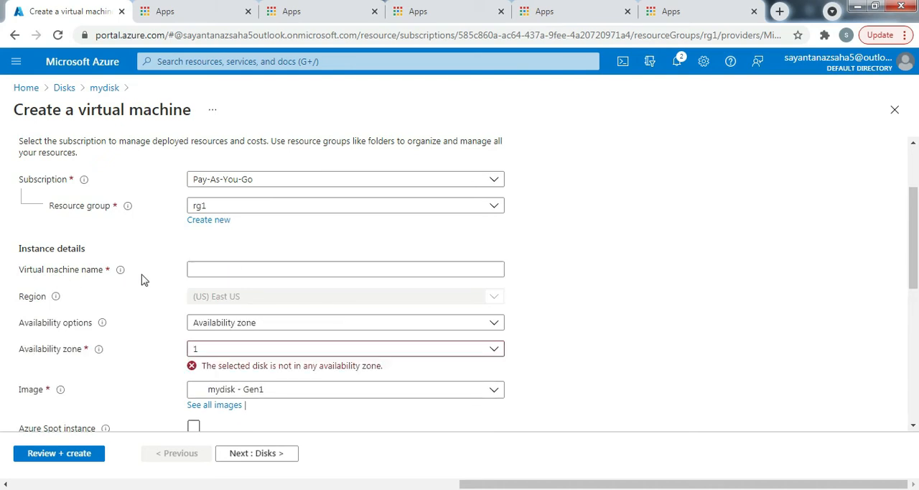
left_click(209, 270)
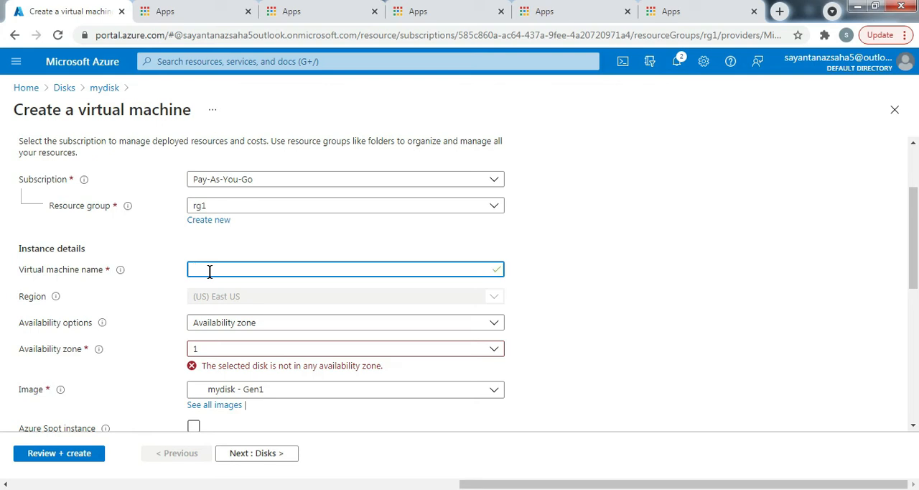
type("vm2")
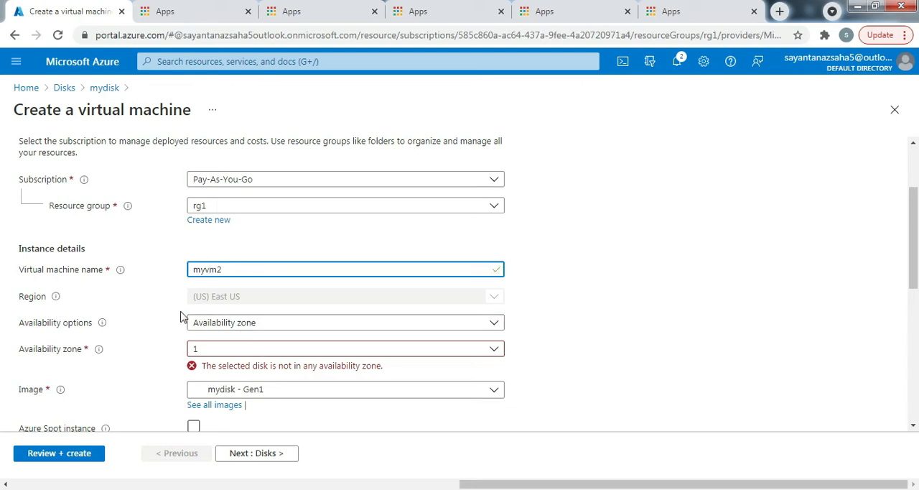
left_click(257, 324)
left_click(221, 343)
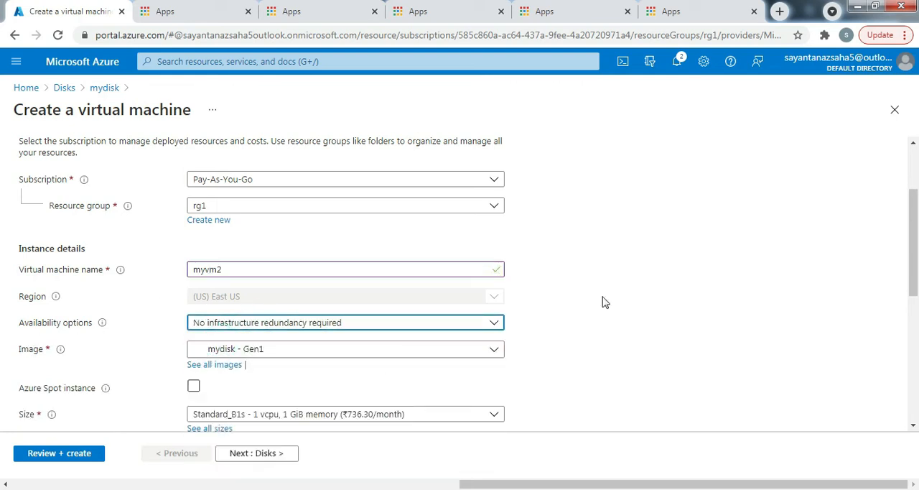
Select mydisk - Gen1 as the image for the new virtual machine
scroll(338, 345, "down", 2)
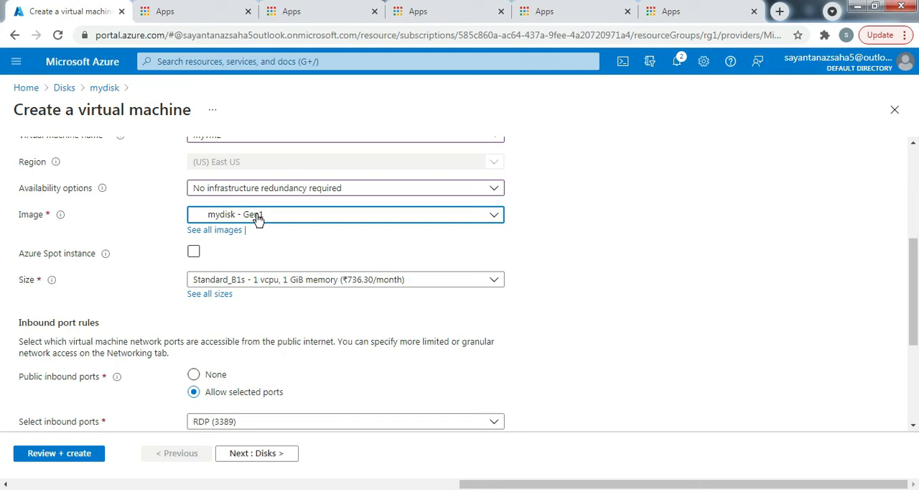
left_click(346, 222)
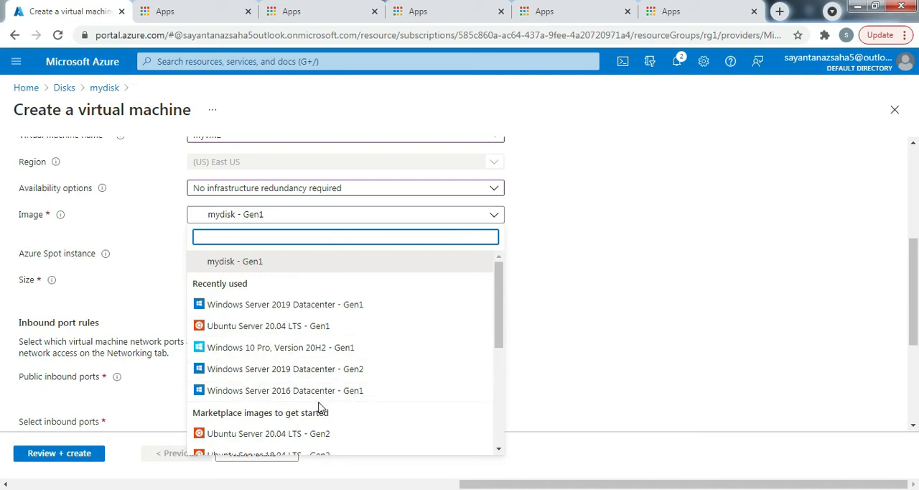
scroll(301, 384, "down", 3)
scroll(296, 381, "up", 3)
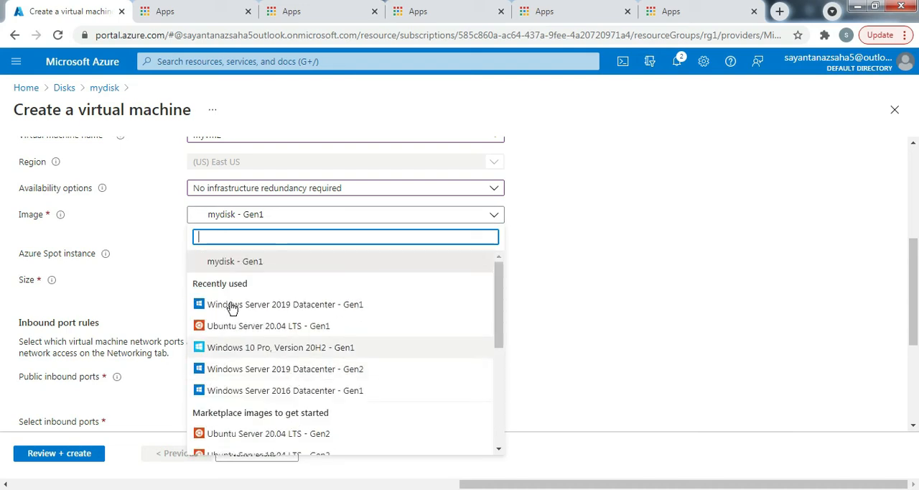
left_click(240, 261)
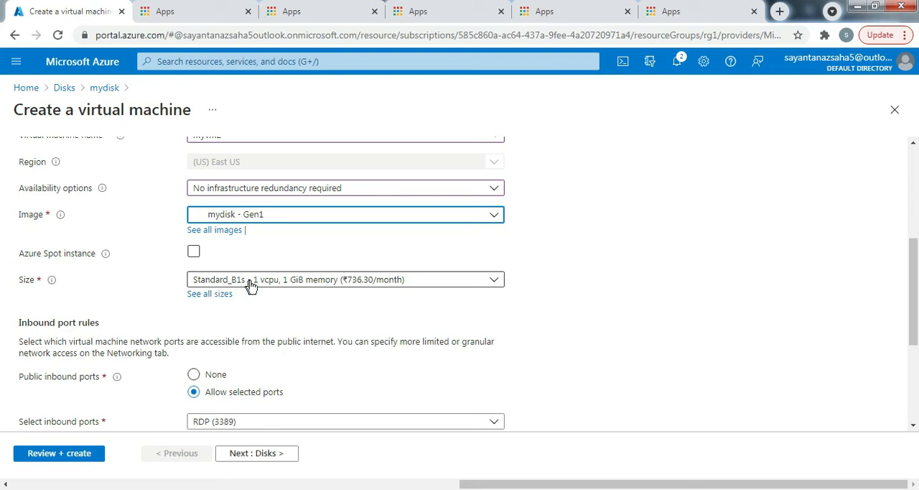
Create the virtual machine with size Standard_B1s and inbound port RDP (3389) kept, and open the deployed resource
scroll(548, 310, "down", 1)
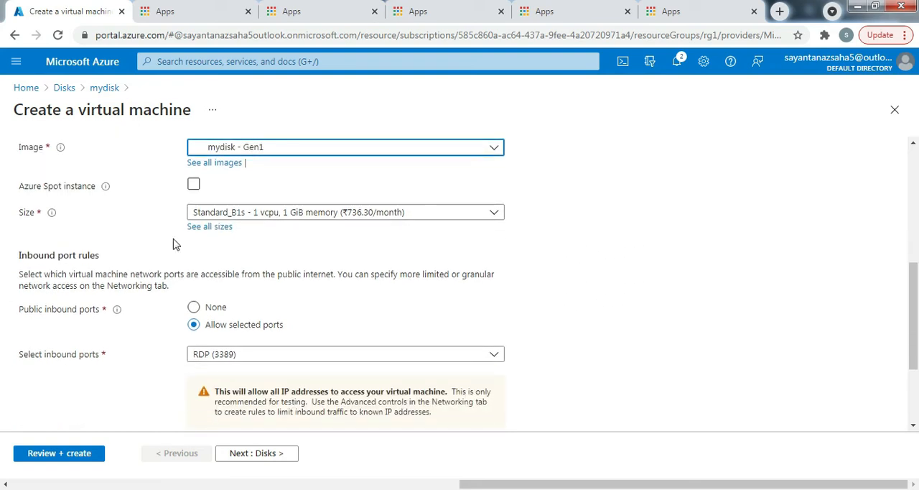
scroll(153, 338, "down", 2)
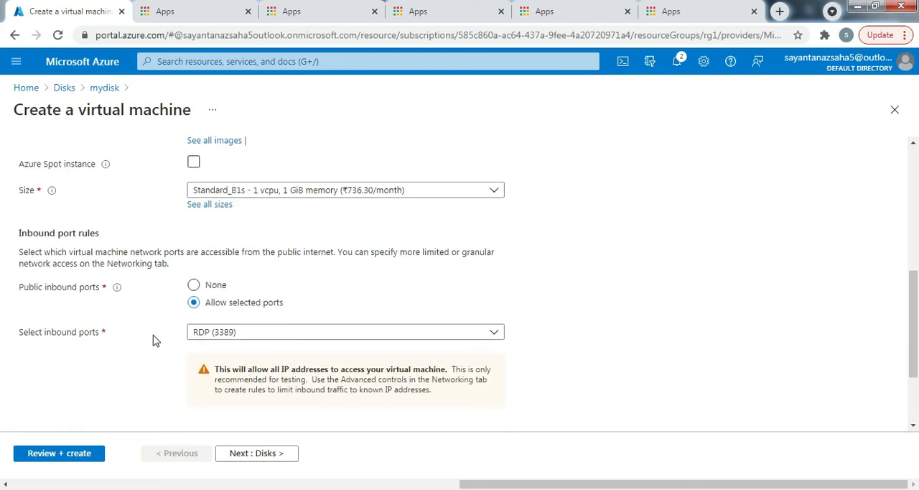
scroll(8, 236, "up", 7)
scroll(54, 324, "down", 7)
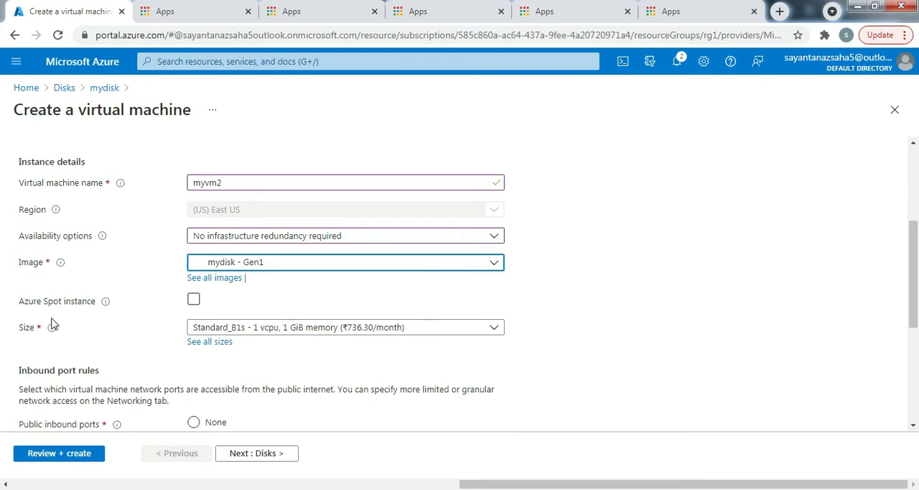
left_click(63, 455)
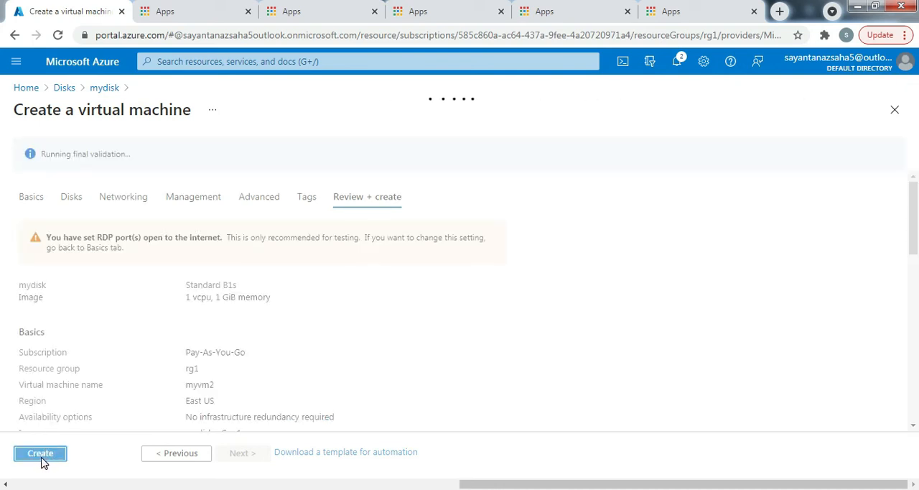
left_click(41, 453)
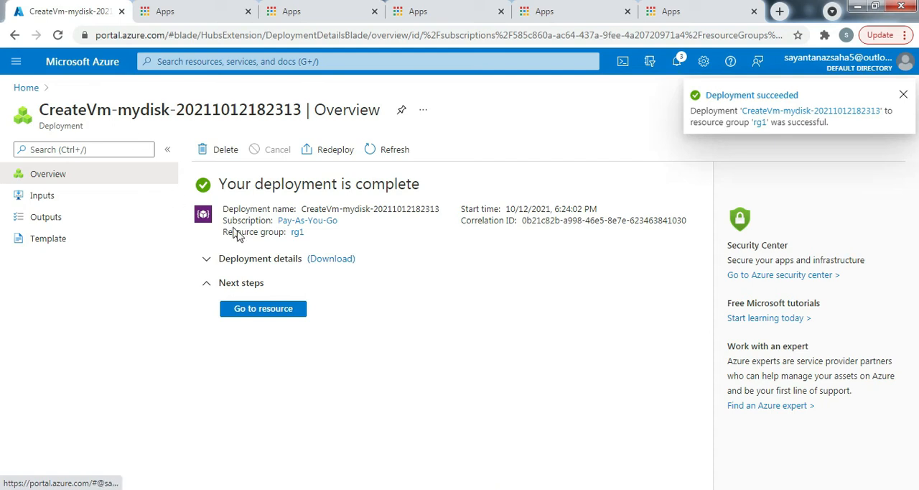
left_click(272, 313)
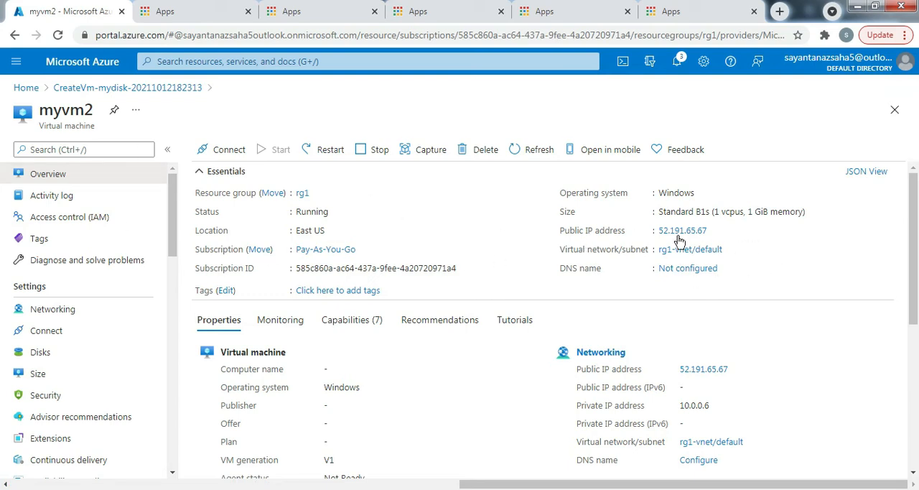
Open myvm1 from the portal's virtual machines list and download its RDP file for the public IP address on port 3389
left_click(27, 89)
left_click(271, 150)
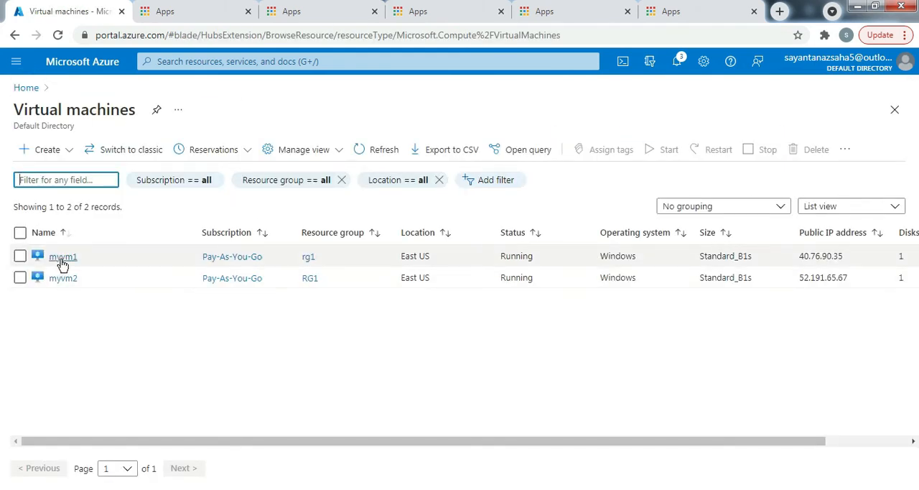
left_click(63, 257)
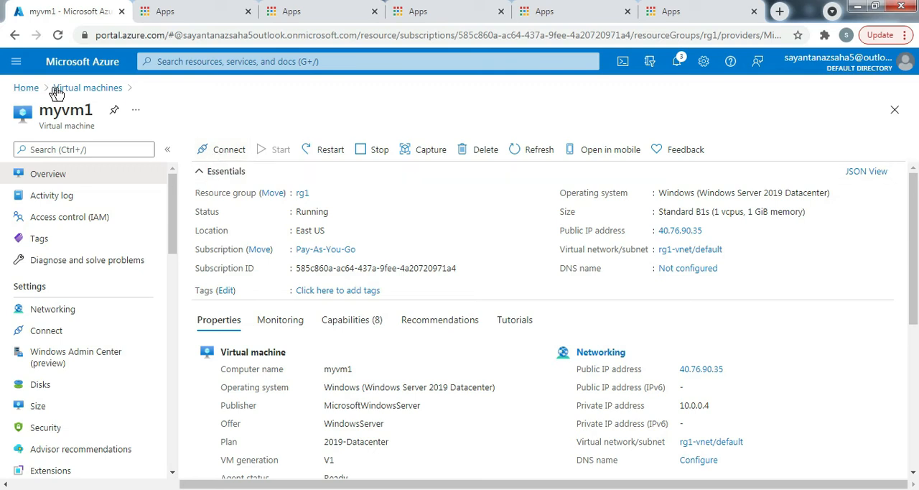
left_click(210, 153)
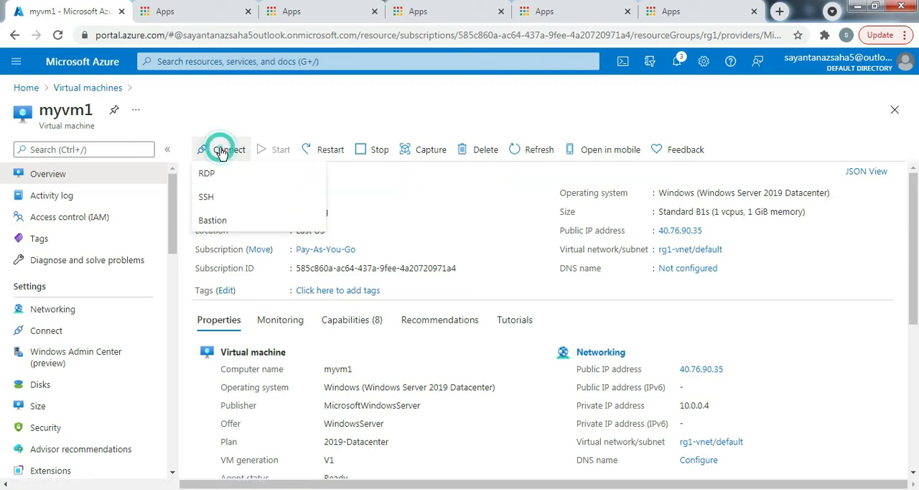
left_click(217, 174)
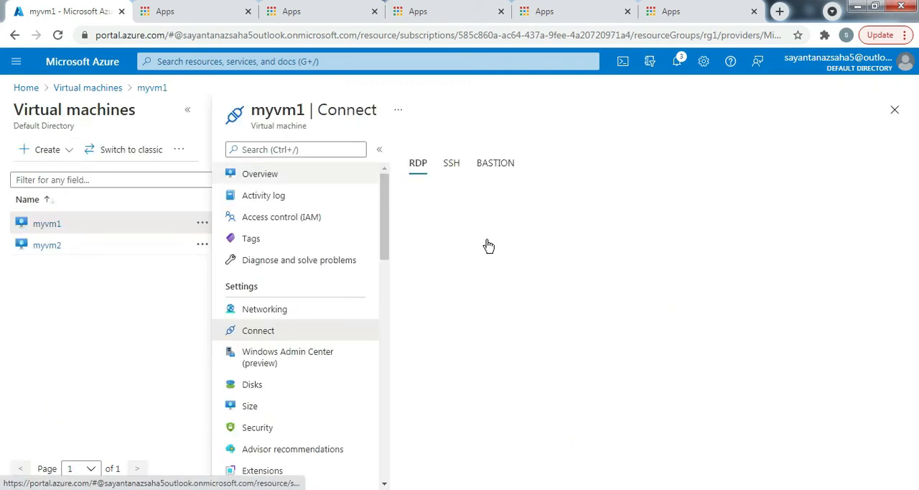
left_click(488, 360)
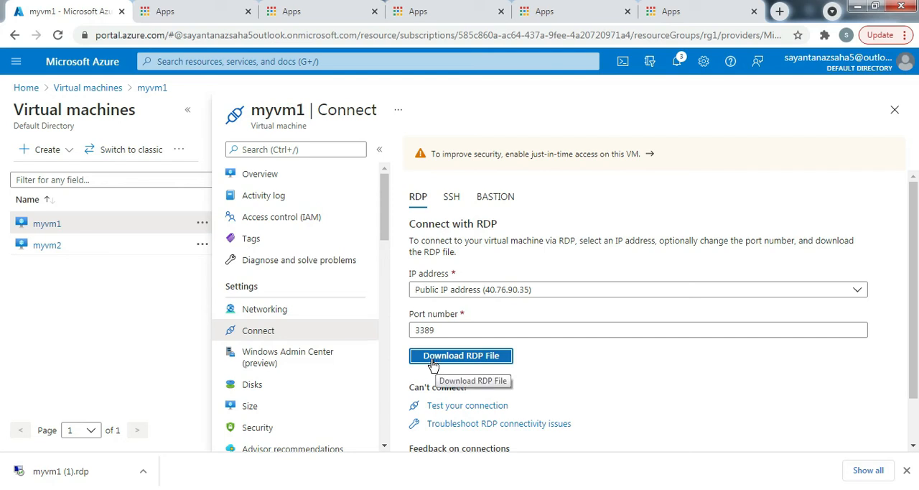
Switch to the myvm2 connection page and download its RDP file
mouse_move(41, 253)
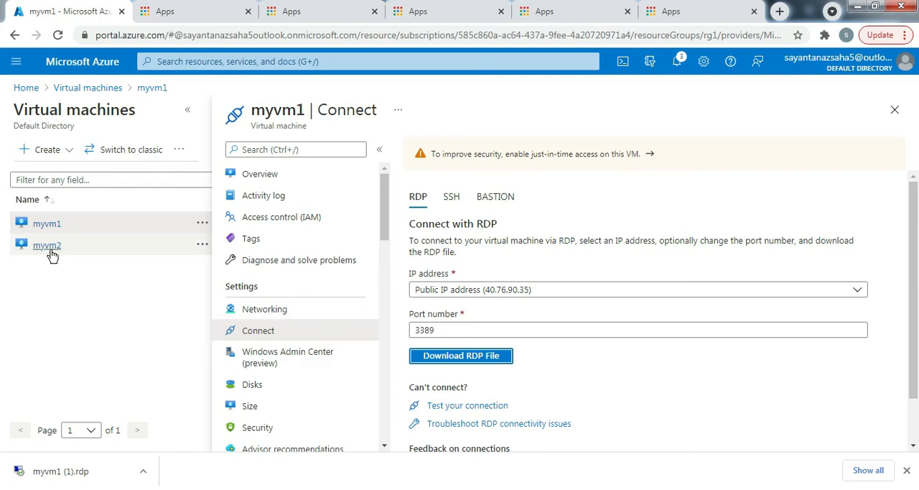
left_click(47, 245)
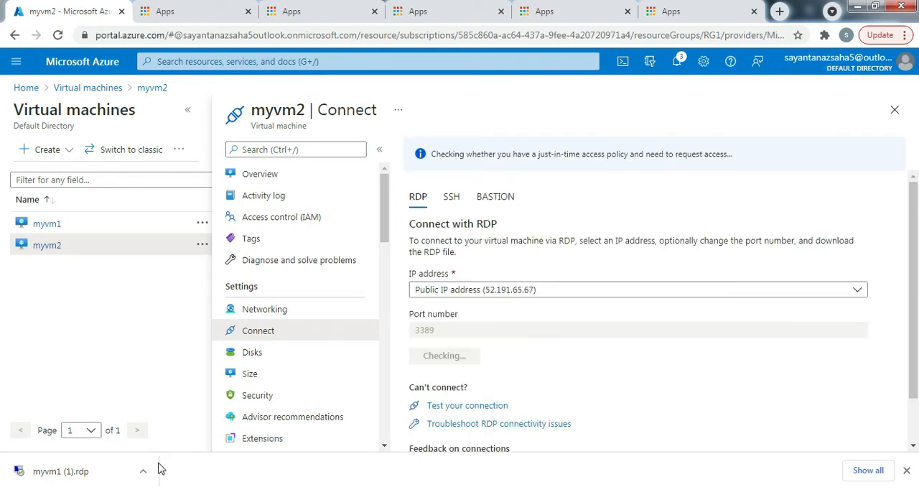
left_click(463, 357)
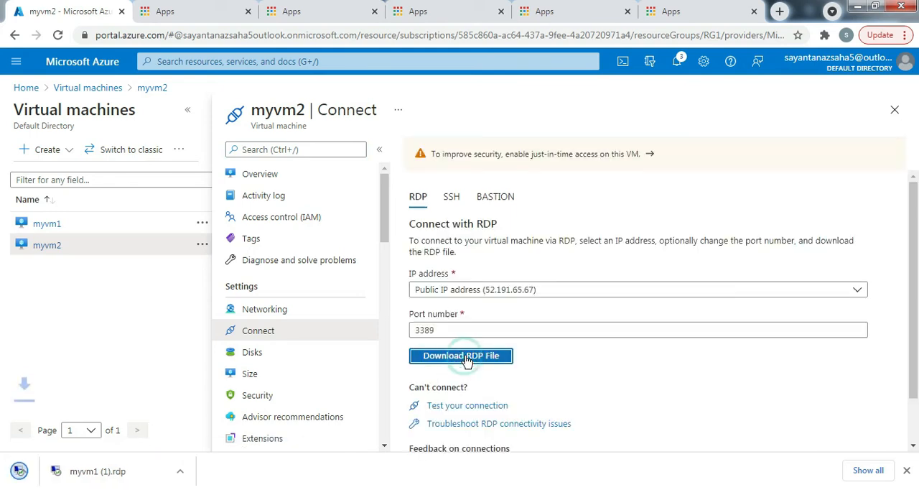
Launch the downloaded RDP files for myvm1 and myvm2, accept the unknown publisher, and sign in to myvm2 with the account user name and password
left_click(219, 471)
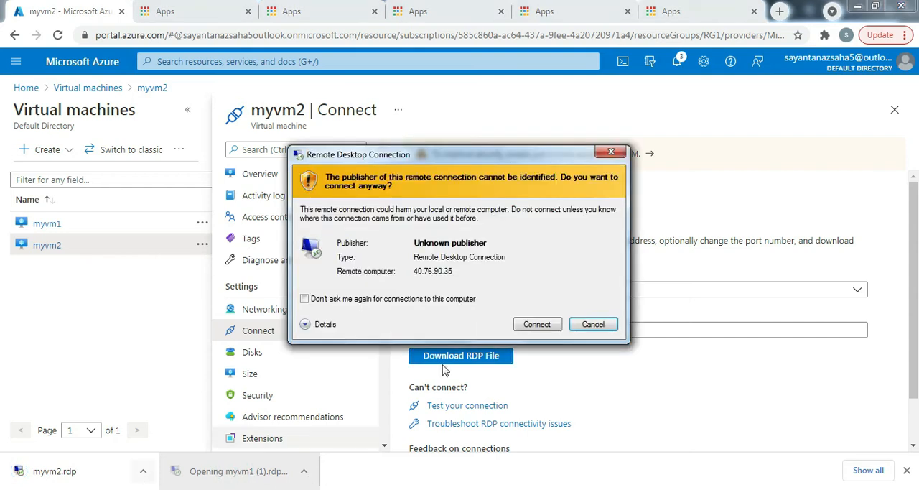
left_click(538, 324)
left_click(72, 471)
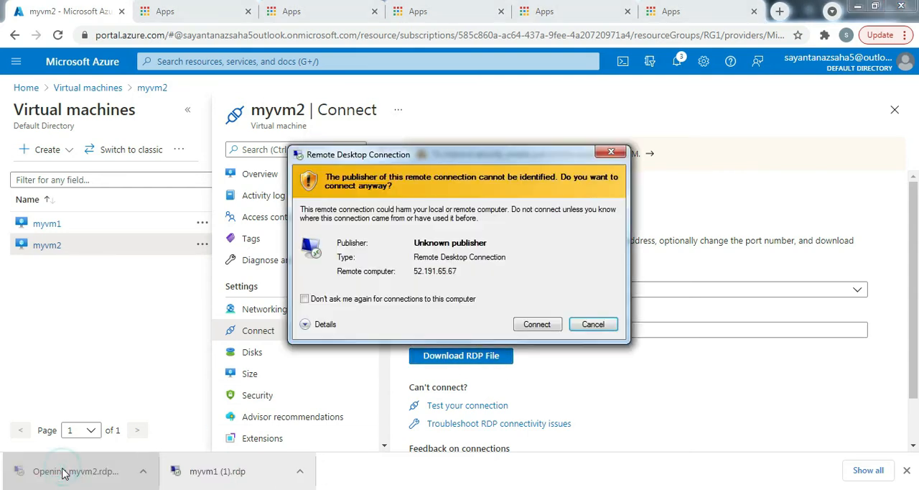
left_click(543, 327)
left_click_drag(432, 156, 360, 149)
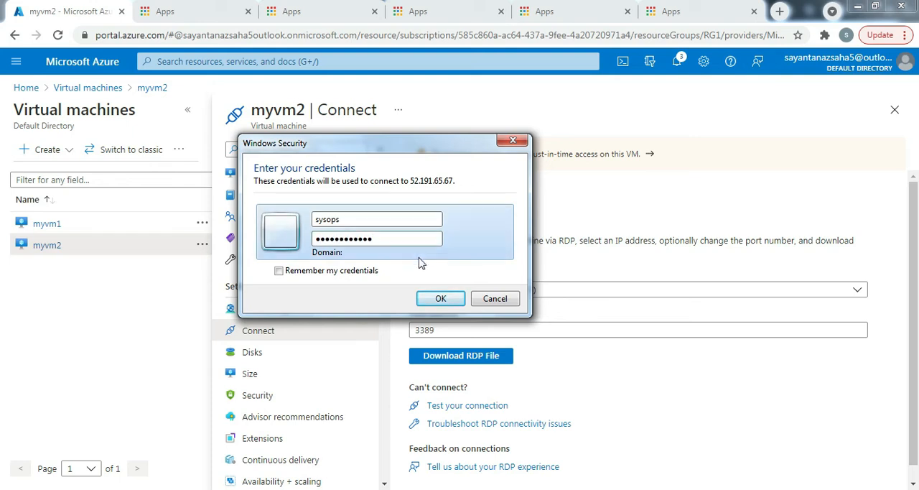
left_click(440, 298)
Bring up the waiting myvm1 credentials prompt and sign in with the account password
left_click(435, 489)
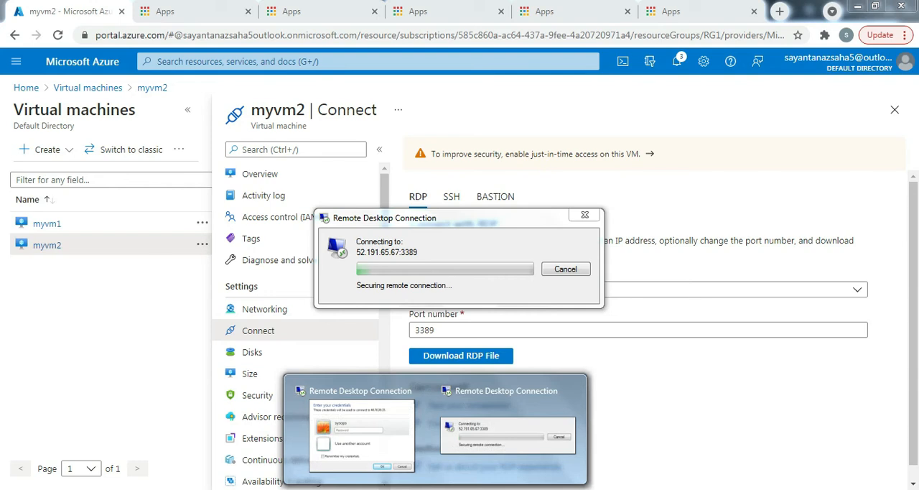
left_click(332, 454)
left_click(403, 222)
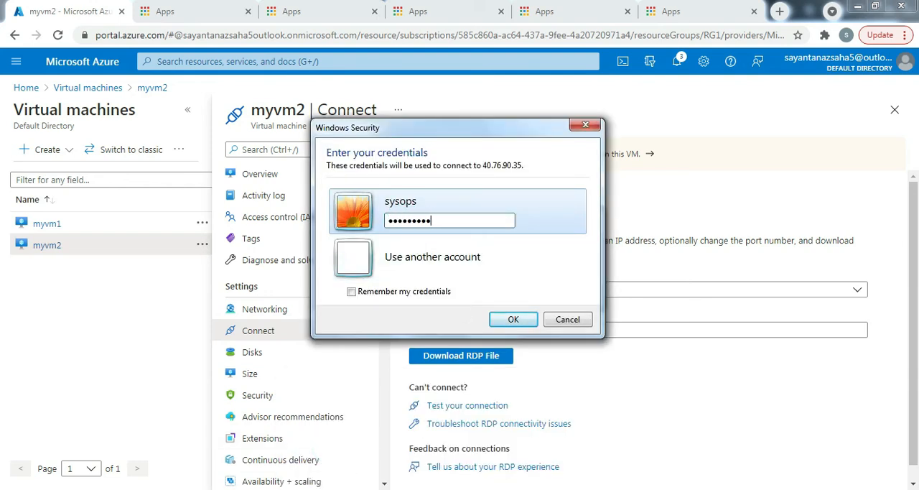
key("Return")
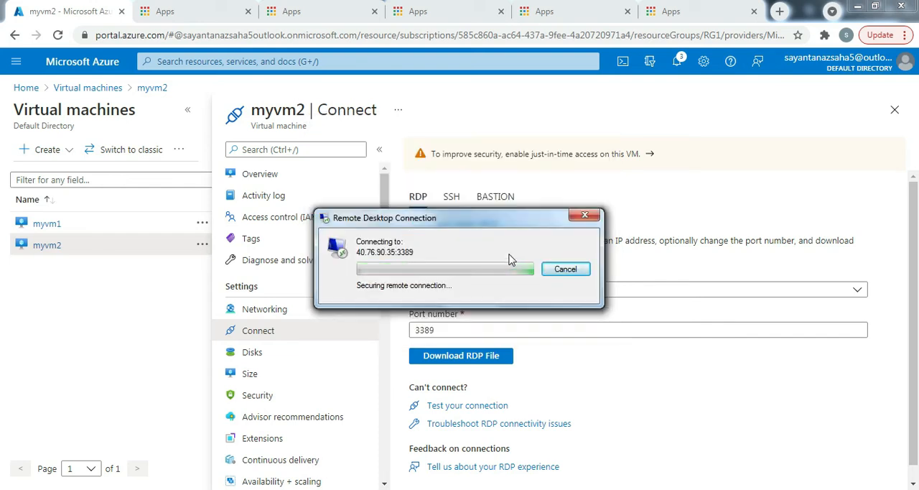
Accept the certificate warnings for both remote connections and move the myvm1 connection window clear of the other one
left_click_drag(467, 224, 225, 231)
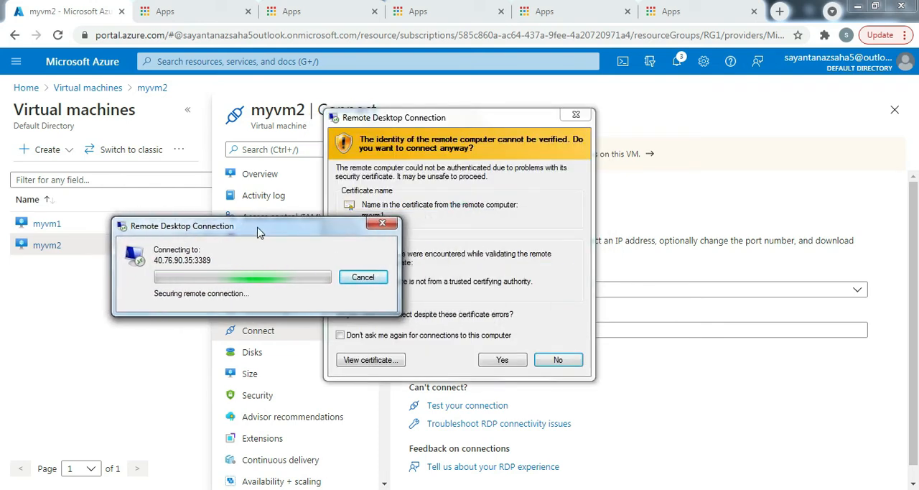
left_click(502, 361)
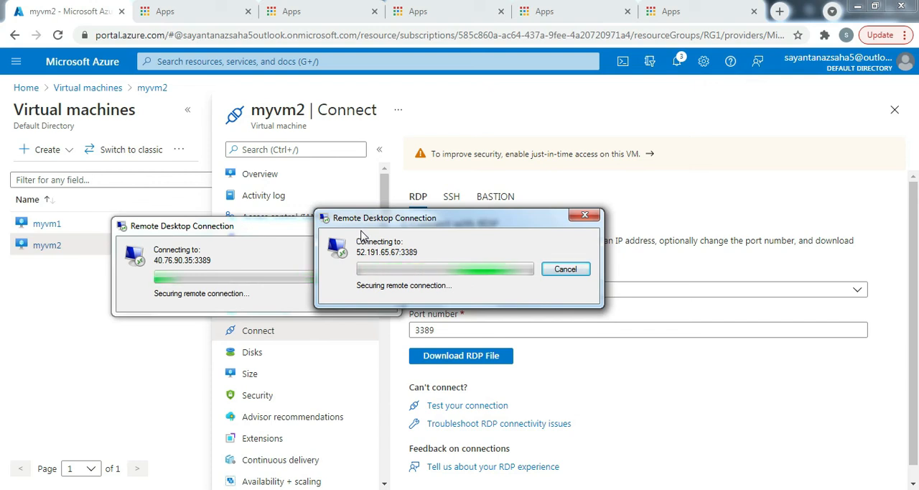
left_click(503, 362)
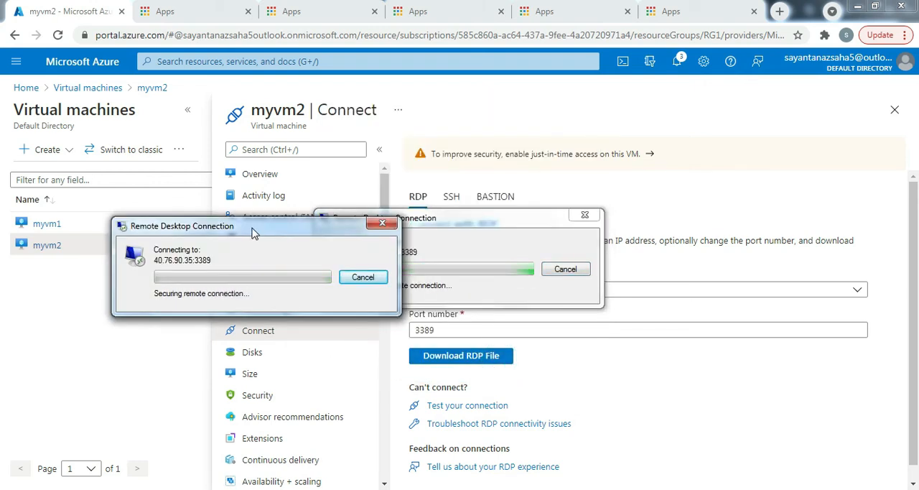
left_click_drag(253, 232, 610, 370)
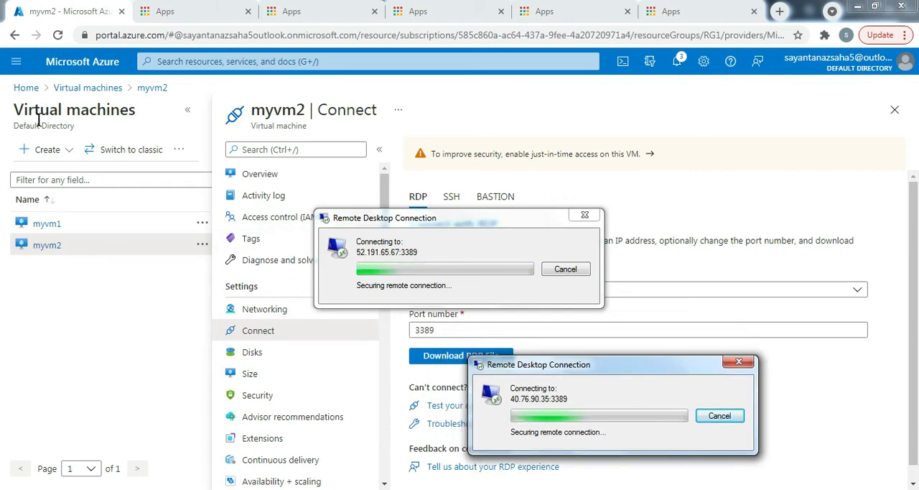
Open the myvm1 overview in the virtual machines list, and bring the myvm1 remote desktop session to the front
left_click(91, 89)
left_click(60, 260)
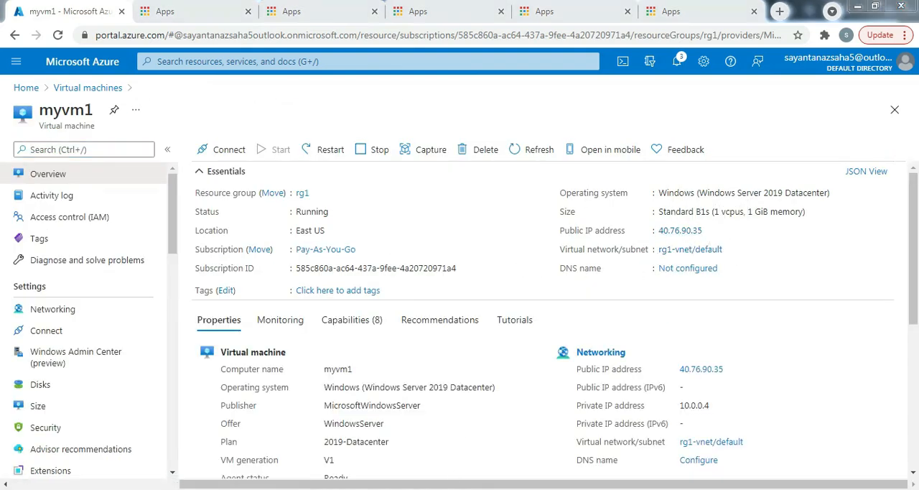
left_click(436, 489)
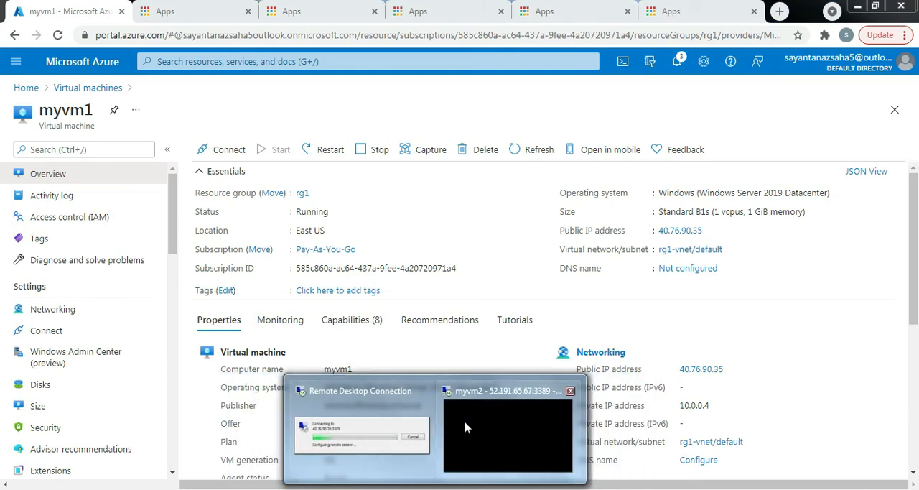
left_click(372, 435)
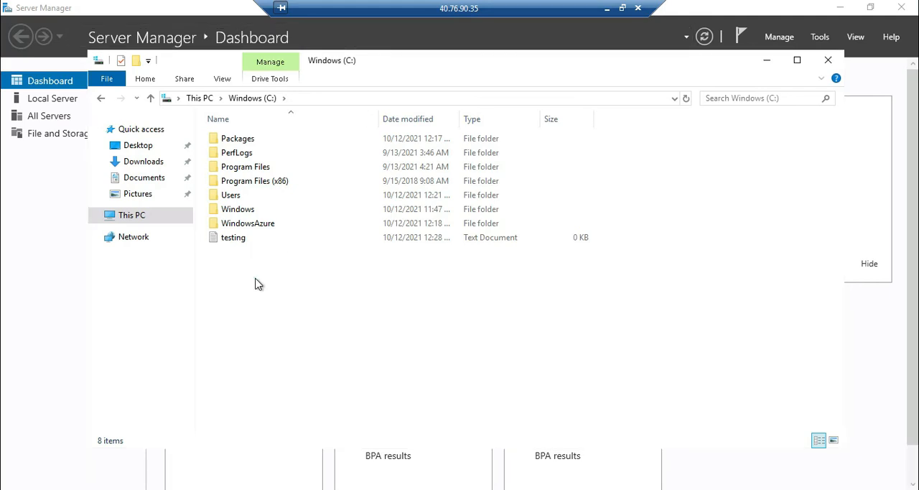
Check the testing text file on myvm1's C: drive and the test folder on its Desktop
left_click(237, 244)
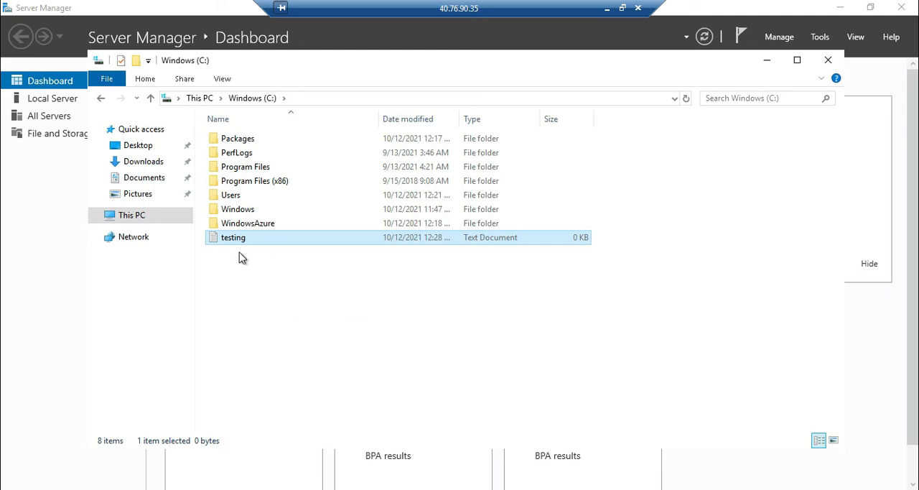
left_click(143, 147)
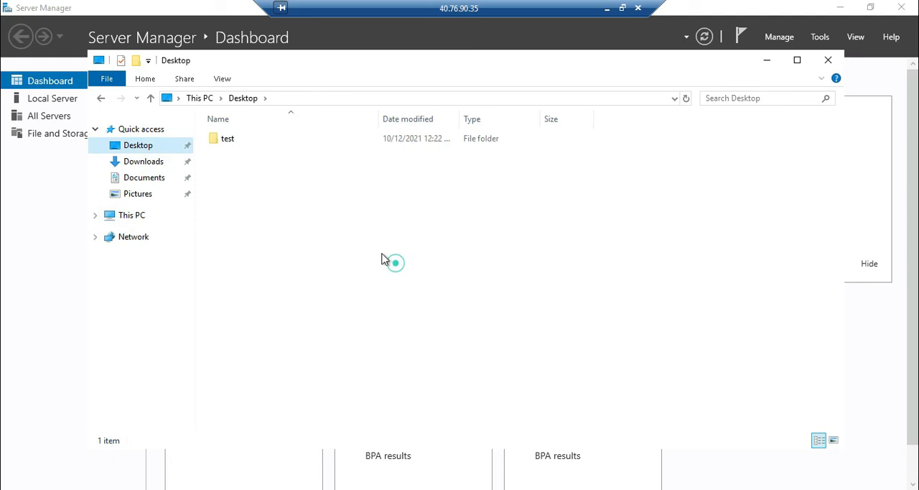
left_click(231, 147)
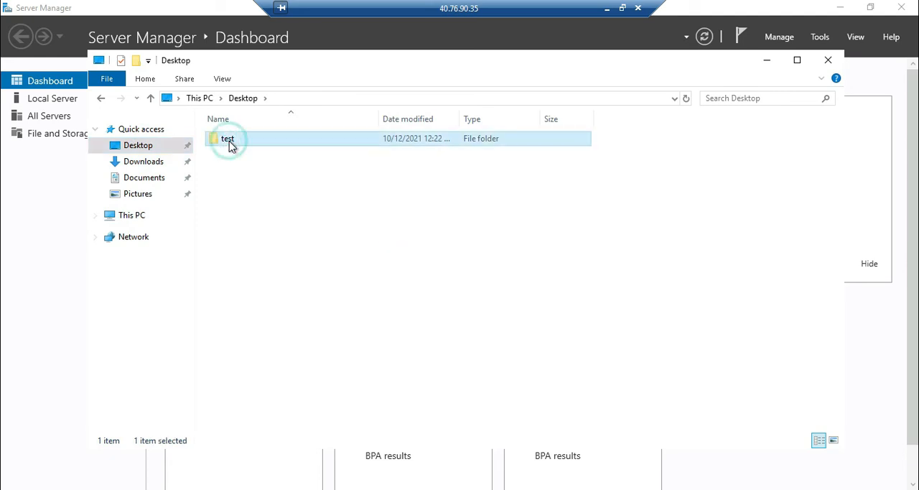
left_click(385, 250)
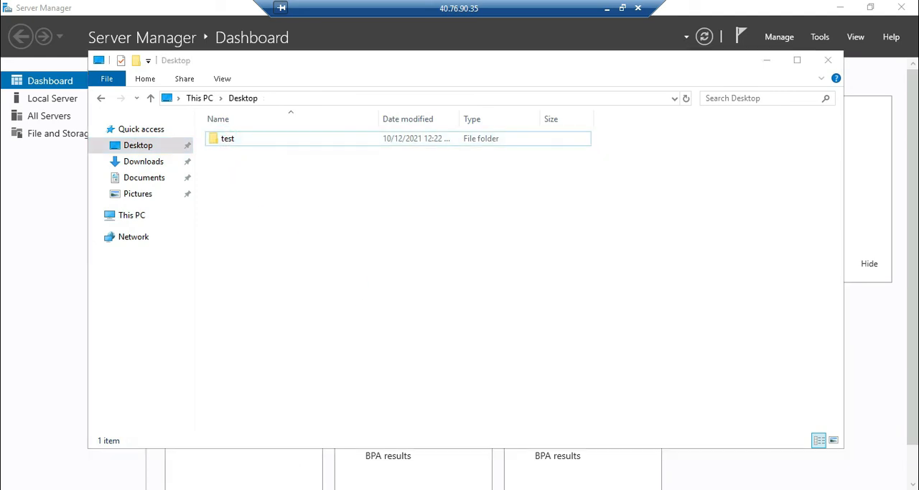
Check the adminuser account among the local users in myvm1's Local Users and Groups console
key("alt+Tab")
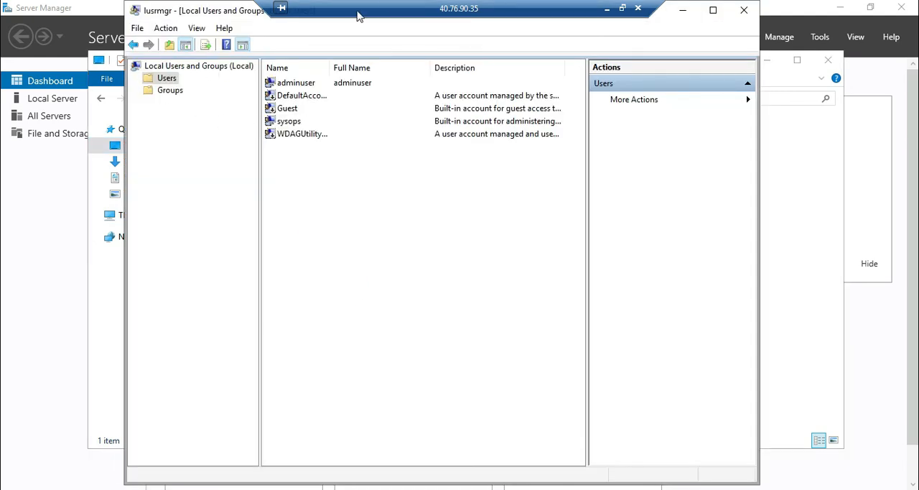
left_click_drag(388, 13, 538, 6)
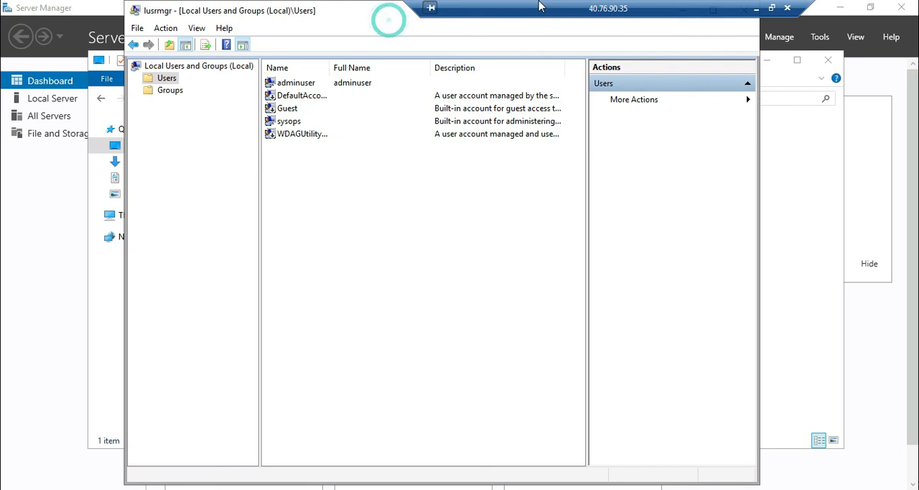
left_click(301, 84)
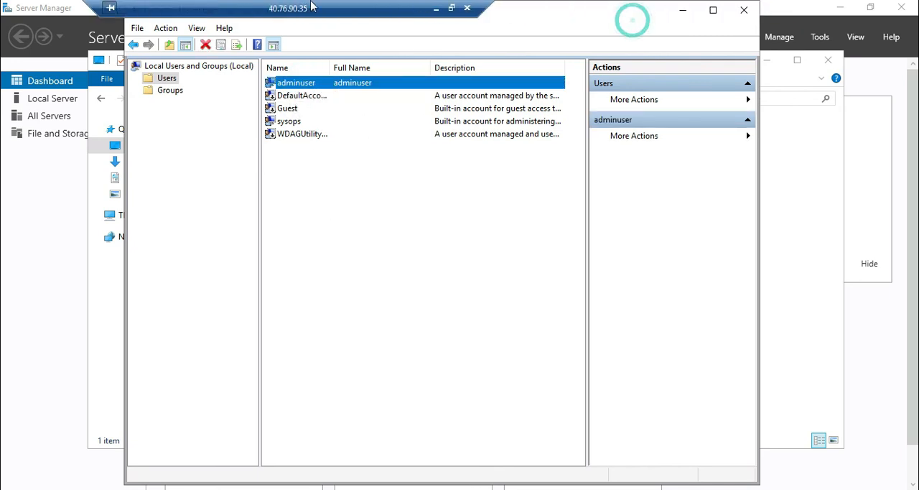
left_click(437, 245)
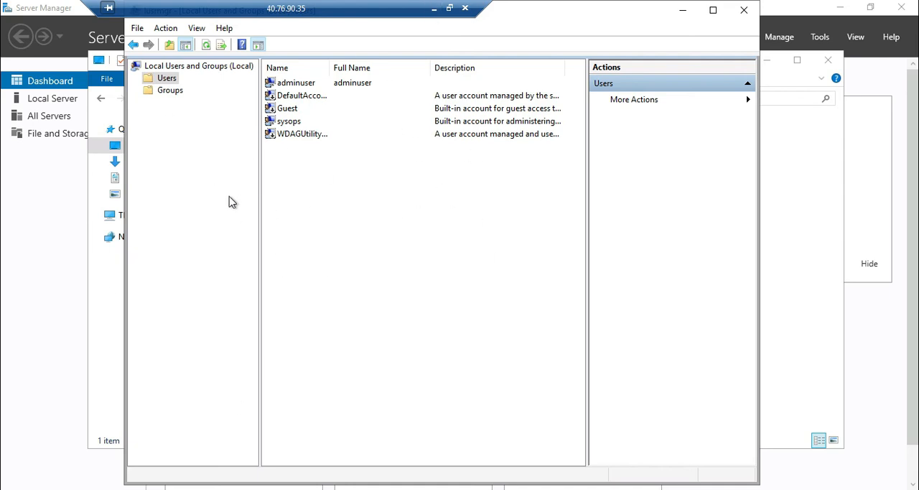
Switch from the myvm1 session to the myvm2 remote desktop session and cancel its Shutdown Event Tracker dialog
left_click(435, 10)
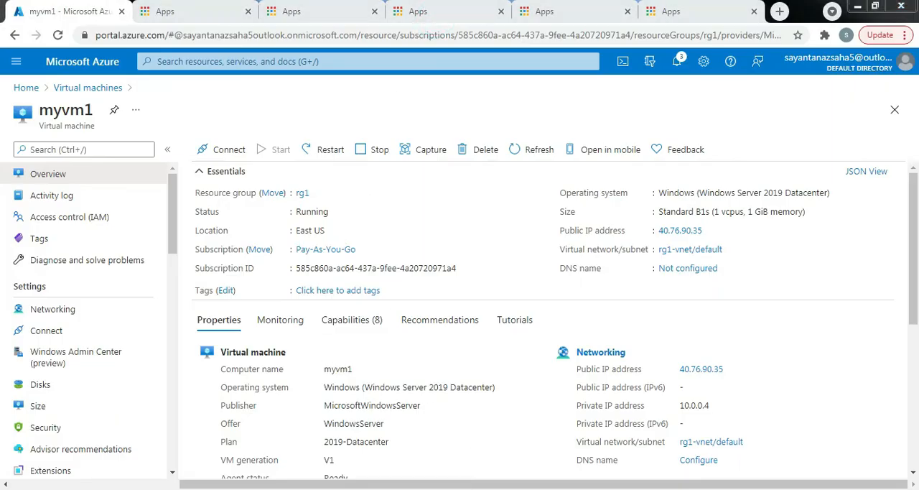
mouse_move(435, 489)
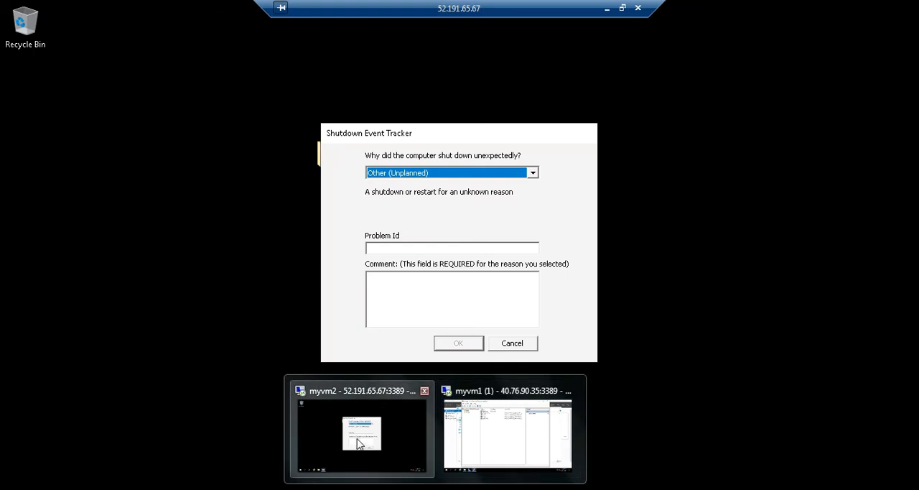
left_click(365, 436)
left_click(492, 133)
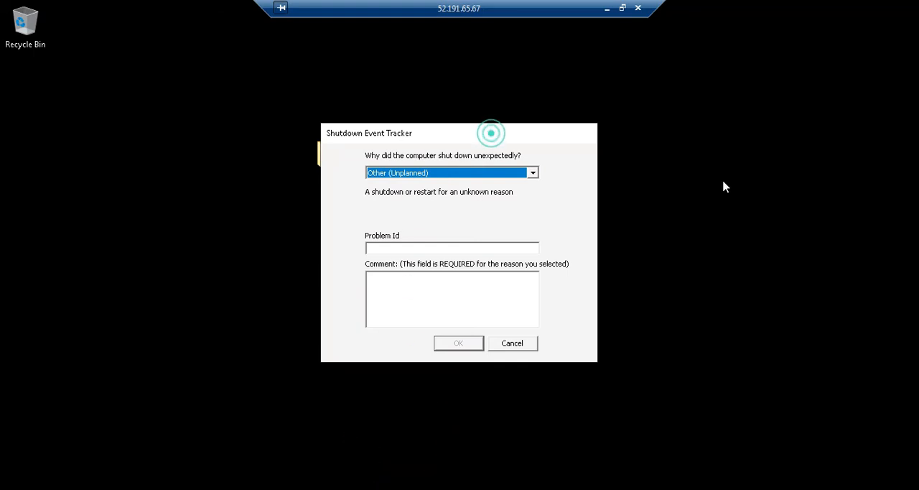
left_click(523, 347)
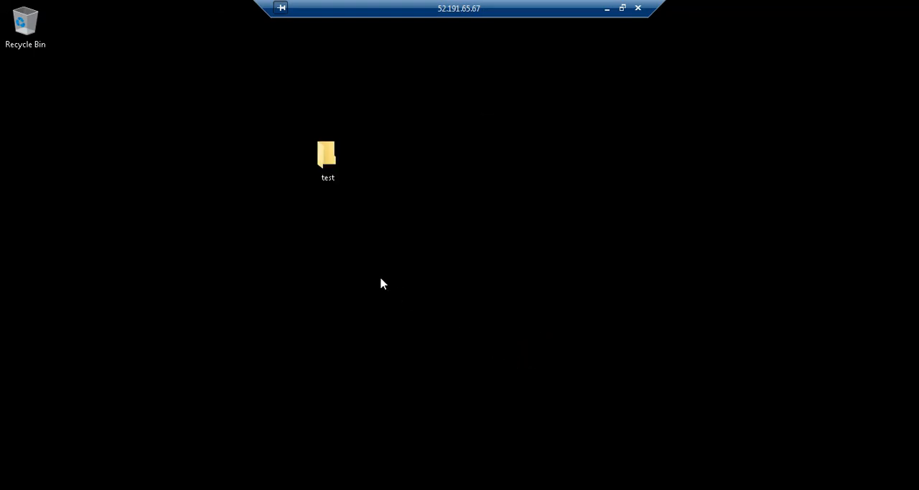
Check the test folder on myvm2's desktop
left_click(395, 243)
left_click(328, 159)
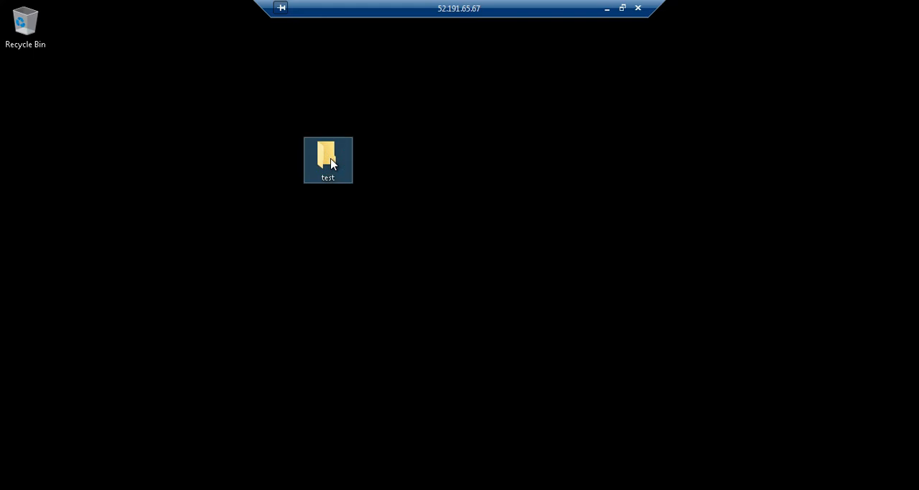
double_click(341, 155)
left_click(291, 389)
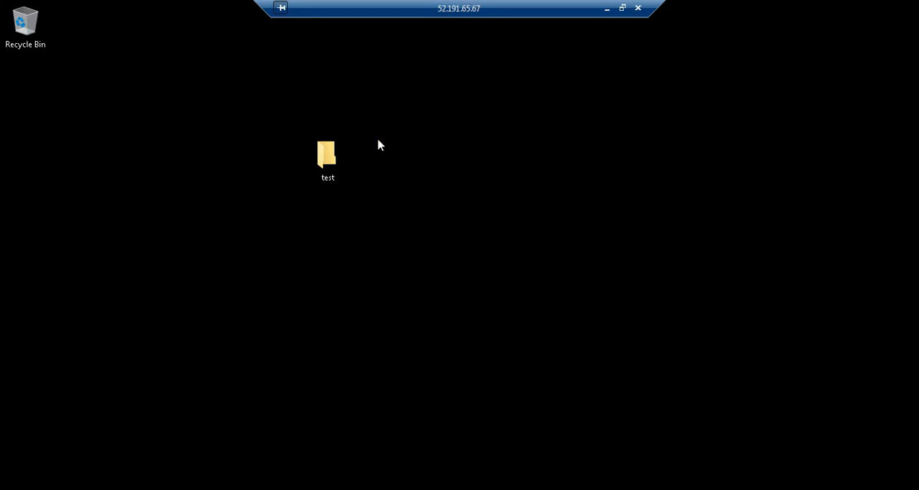
Open File Explorer and the lusrmgr console on myvm2, and check the adminuser account among its local users
key("super+r")
key("super+e")
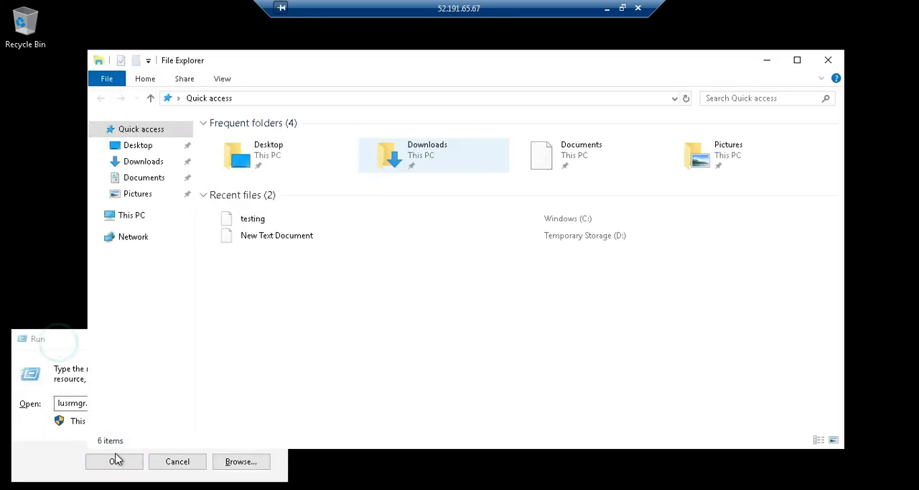
left_click(114, 461)
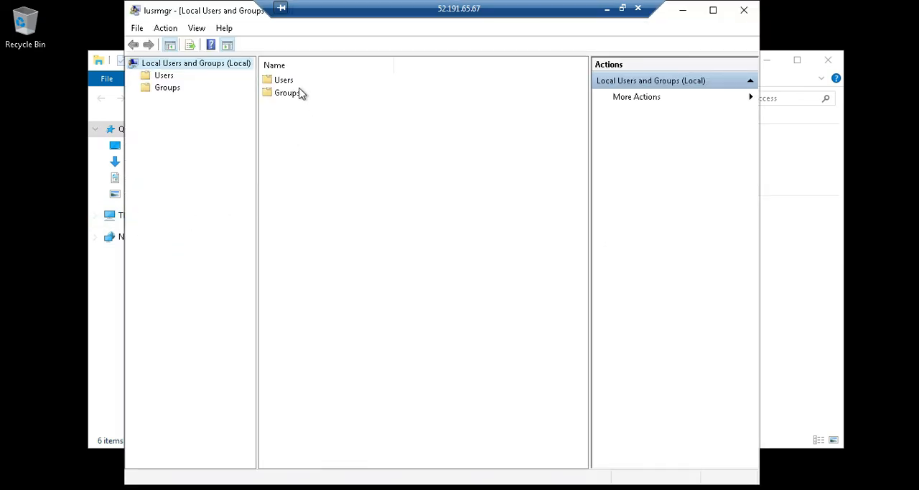
left_click(285, 82)
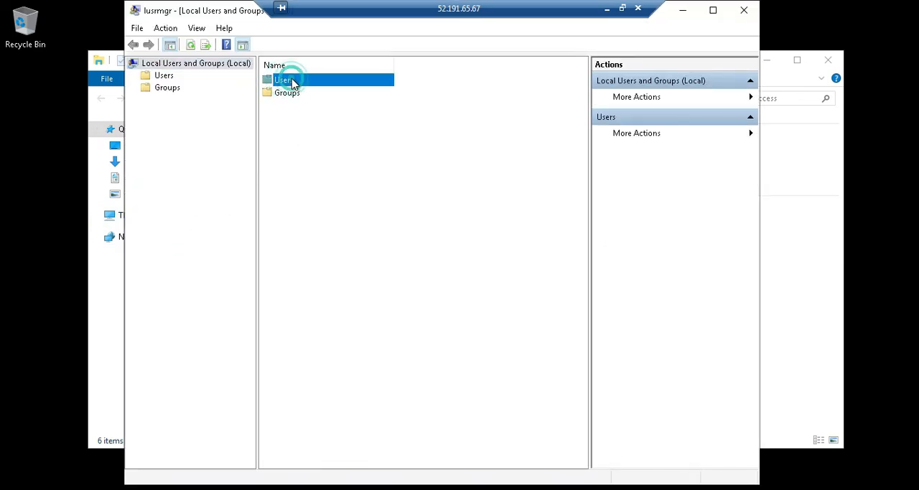
double_click(289, 81)
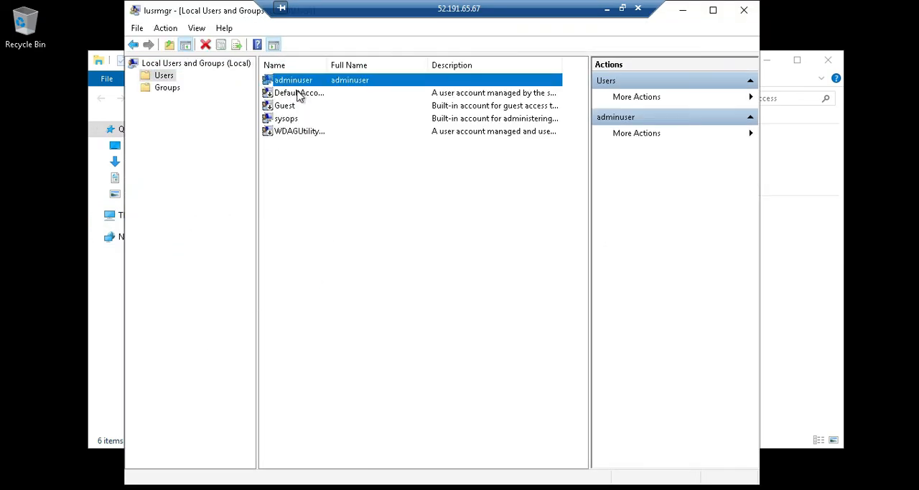
left_click(297, 92)
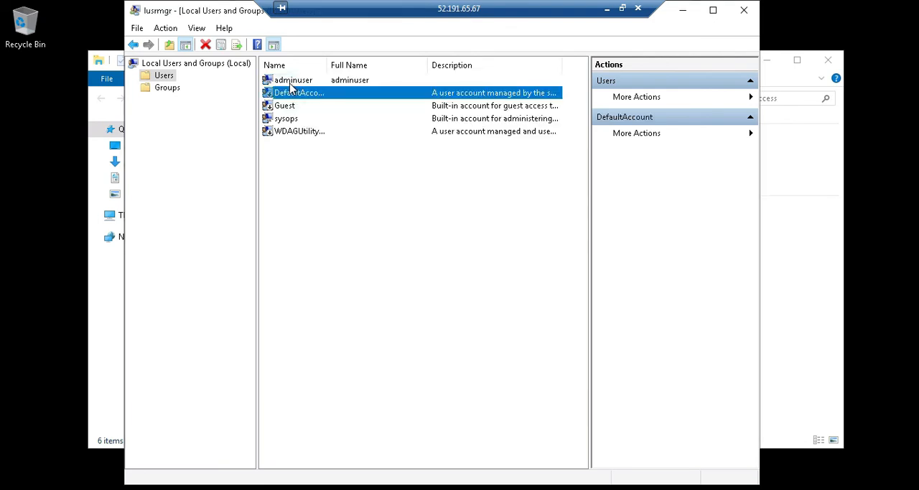
left_click(310, 81)
left_click(778, 333)
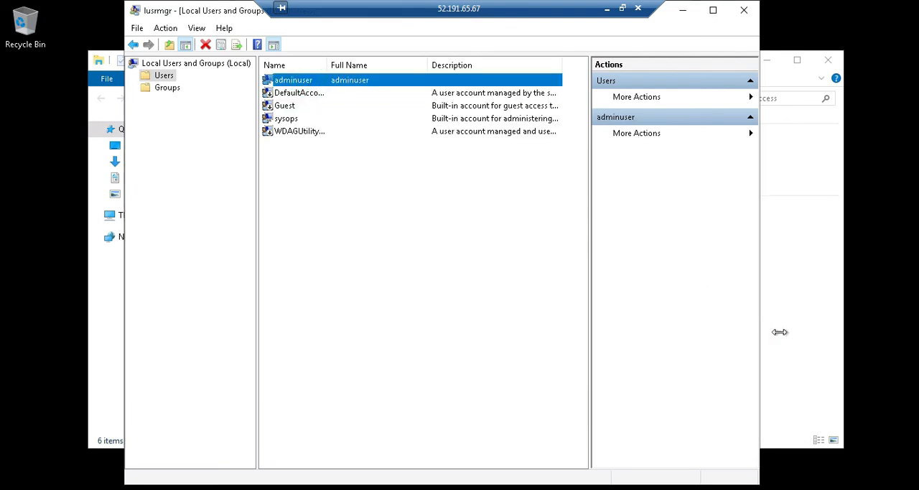
Browse to the Windows (C:) drive on myvm2 and check the testing text file
left_click(138, 217)
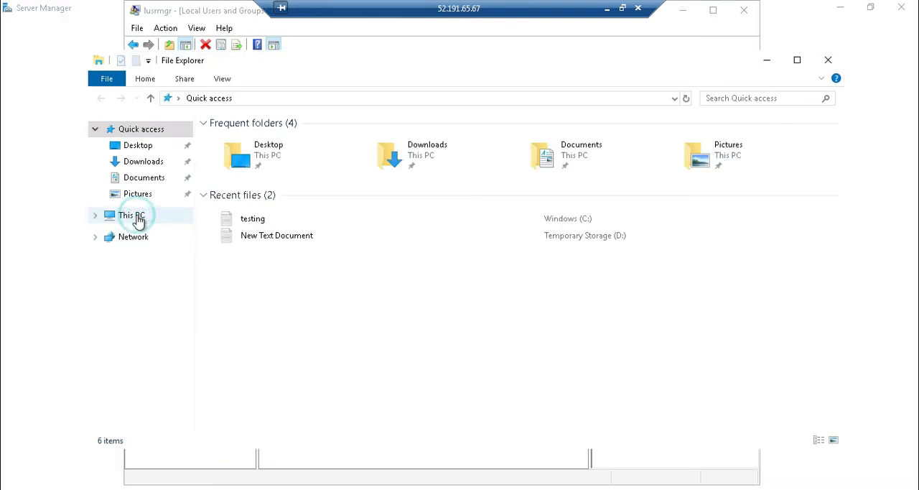
left_click(309, 228)
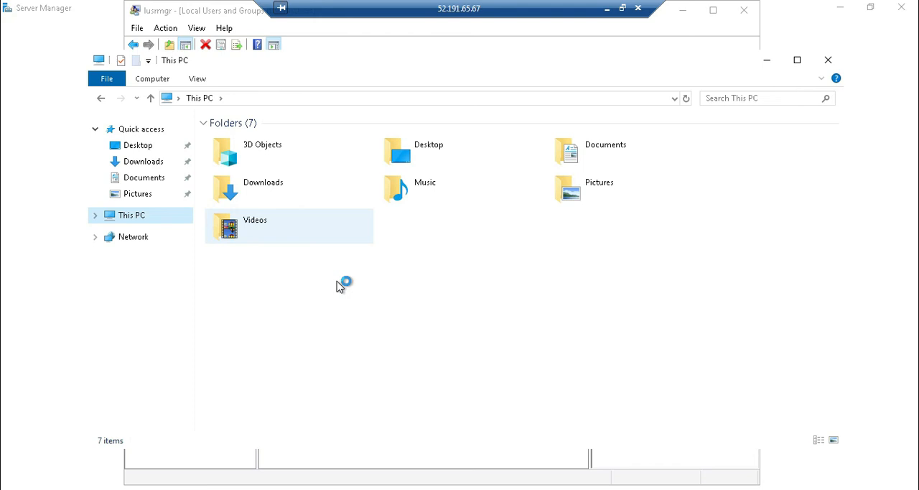
double_click(273, 299)
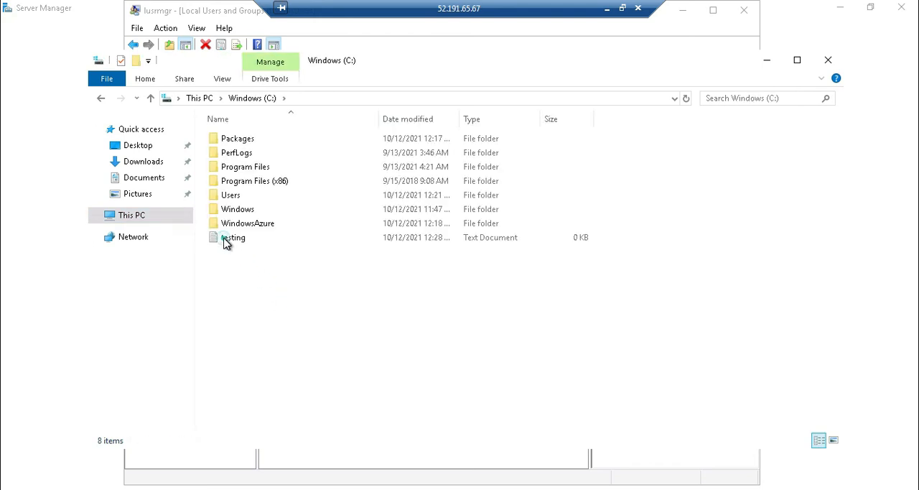
left_click(225, 238)
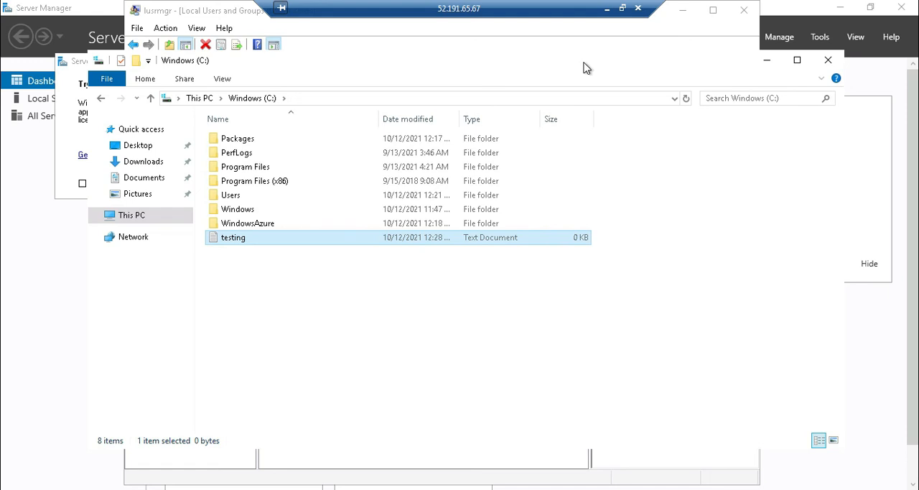
Minimize the myvm2 session and return to the Virtual machines list in the Azure portal
left_click(606, 10)
left_click(221, 165)
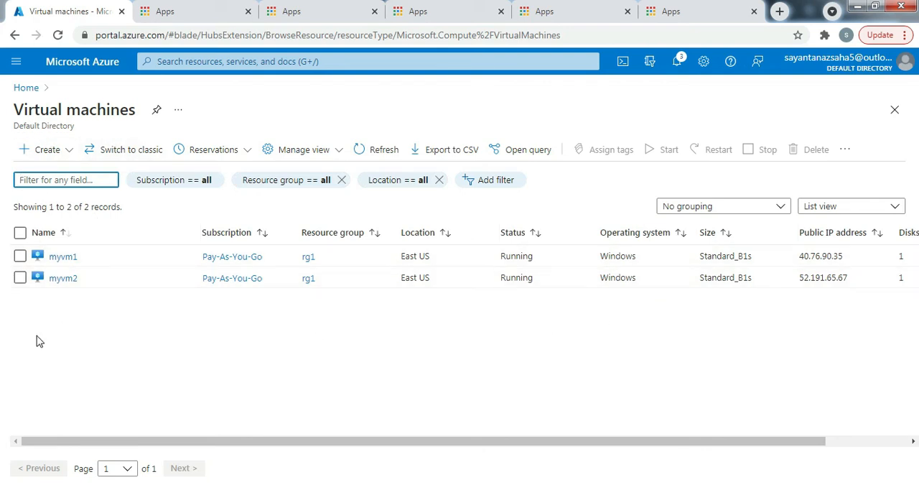
left_click_drag(129, 440, 384, 440)
left_click_drag(262, 438, 120, 438)
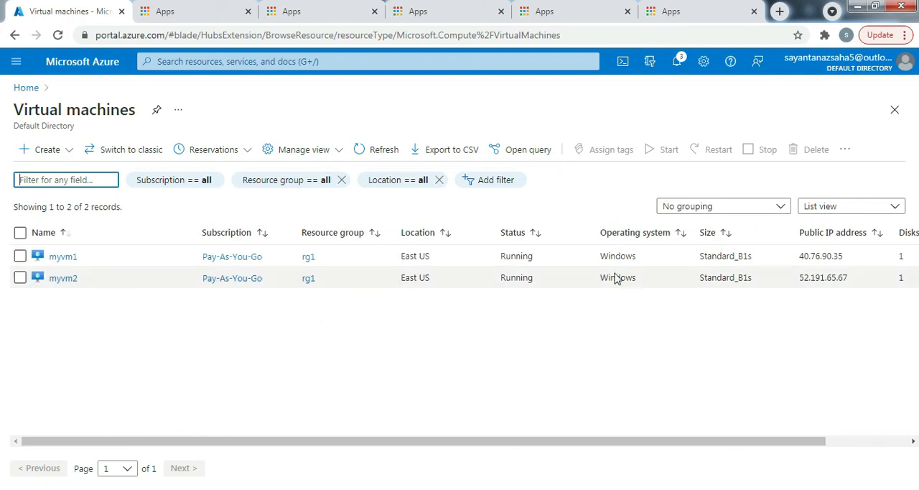
Group the Virtual machines list by source
left_click(782, 210)
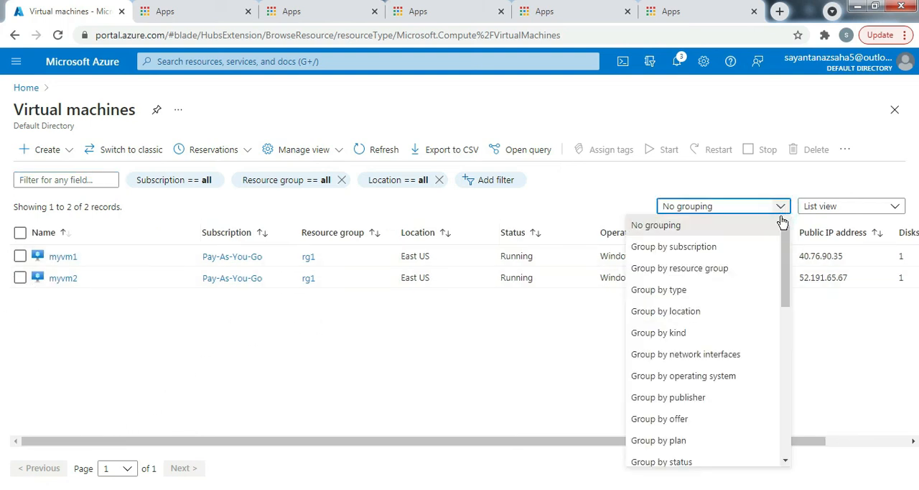
scroll(716, 378, "down", 1)
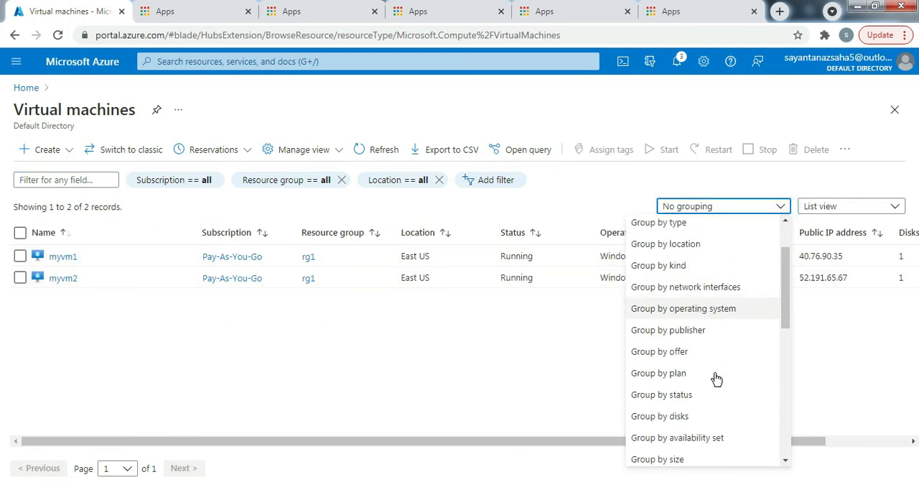
scroll(716, 378, "up", 1)
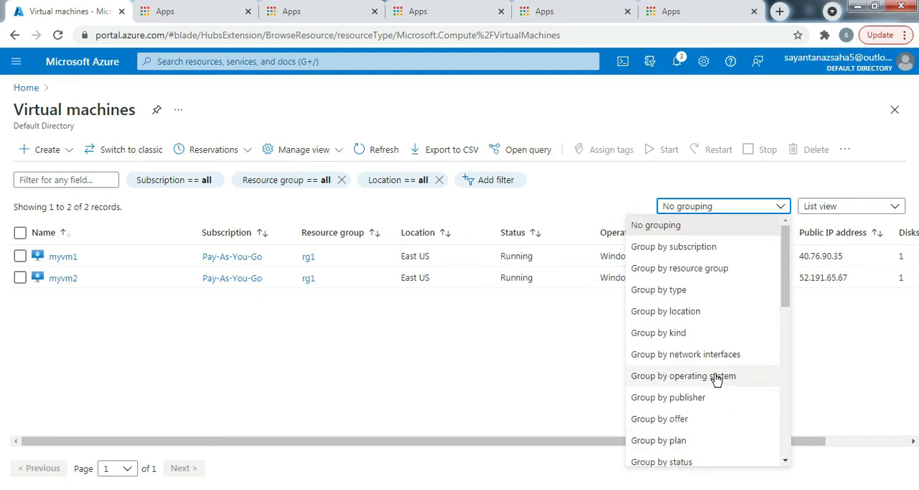
scroll(716, 379, "down", 3)
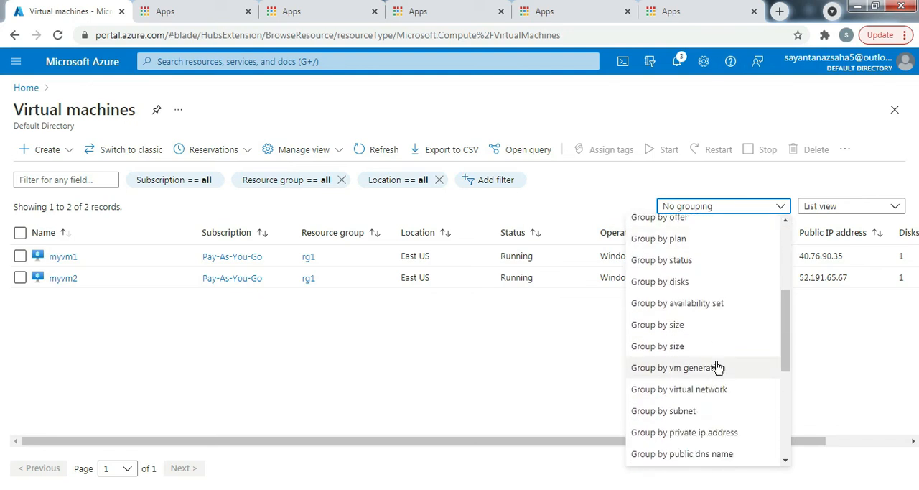
scroll(718, 367, "down", 2)
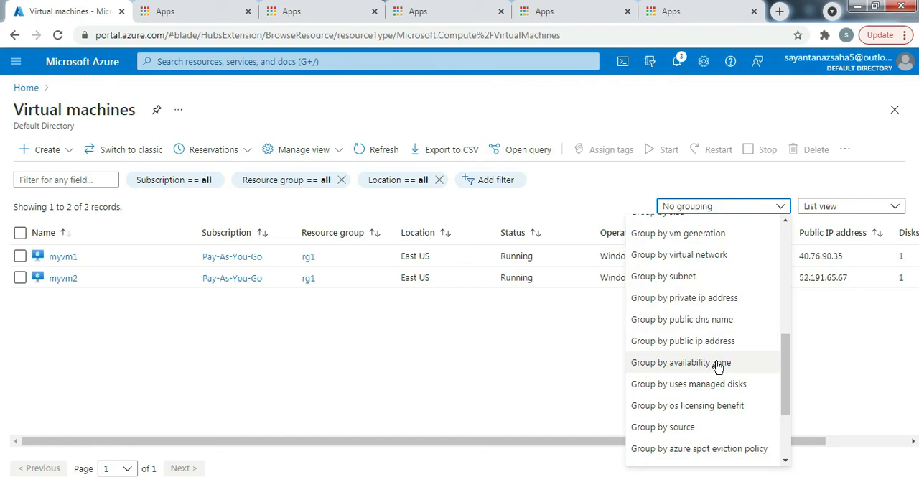
left_click(691, 428)
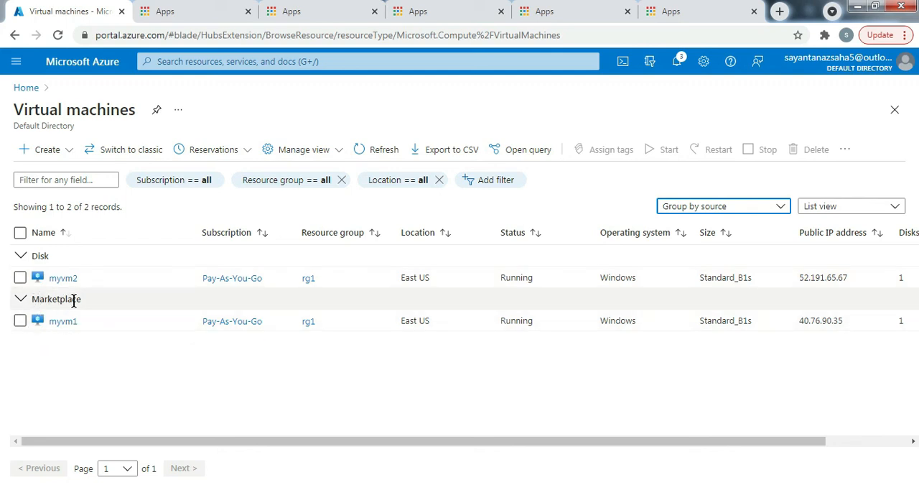
Examine the Marketplace and Disk source groups to compare where myvm1 and myvm2 come from
left_click_drag(86, 306, 34, 302)
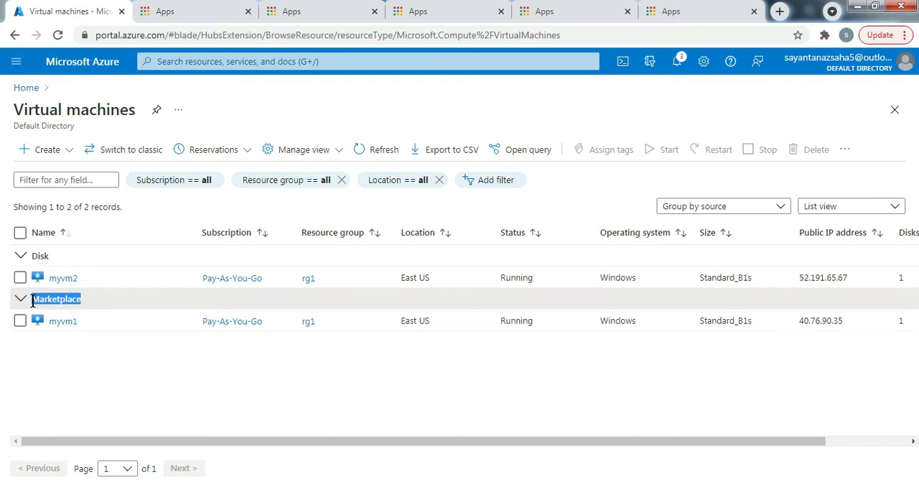
left_click(78, 402)
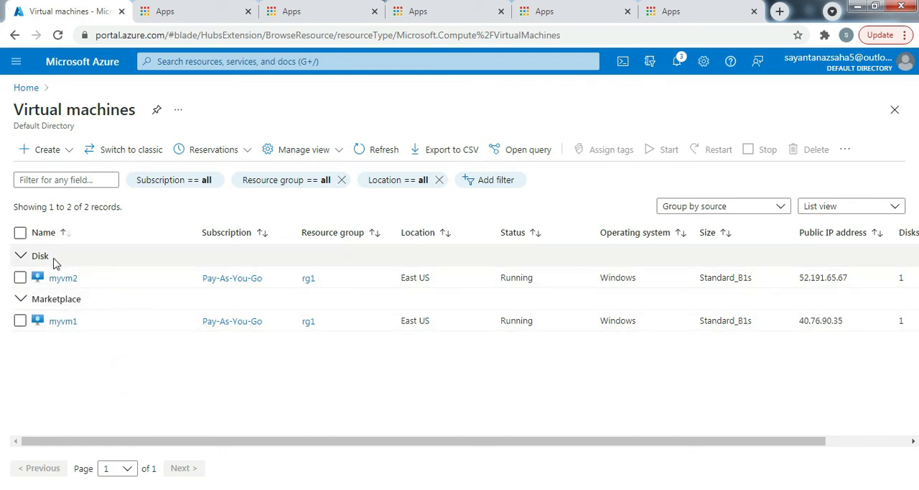
left_click_drag(54, 261, 31, 260)
left_click(63, 260)
left_click_drag(59, 260, 32, 257)
left_click(90, 346)
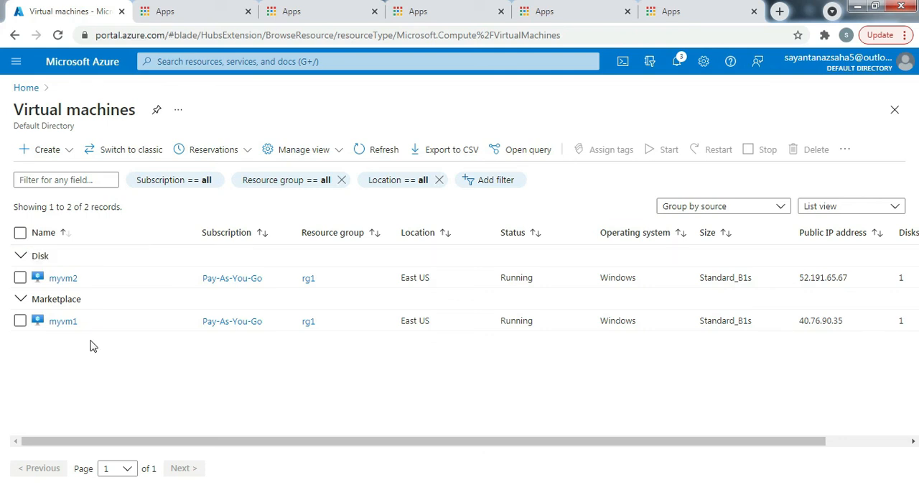